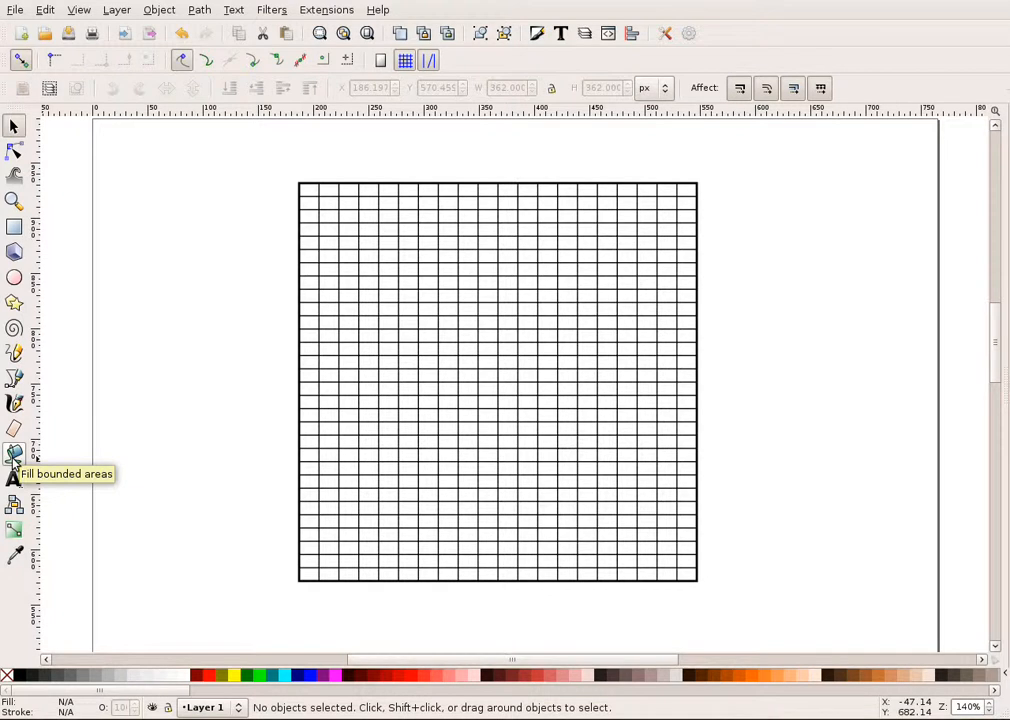
# Activate the bucket fill tool and try several palette colours, ending with pale pink #FFD5D5 as the fill
pyautogui.click(14, 455)
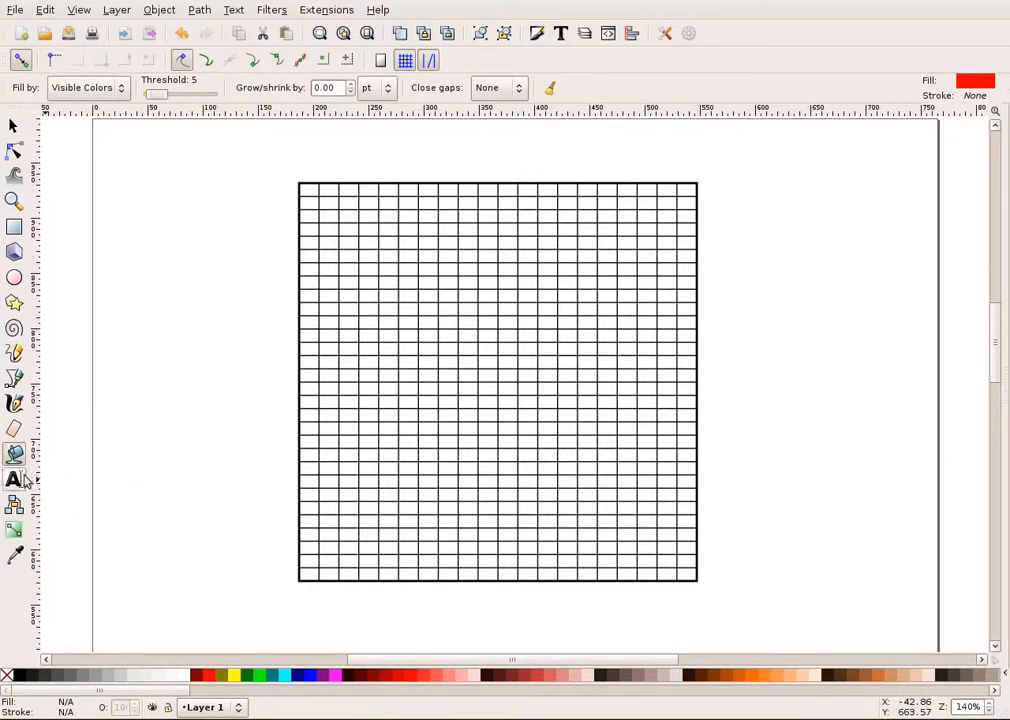
pyautogui.click(476, 677)
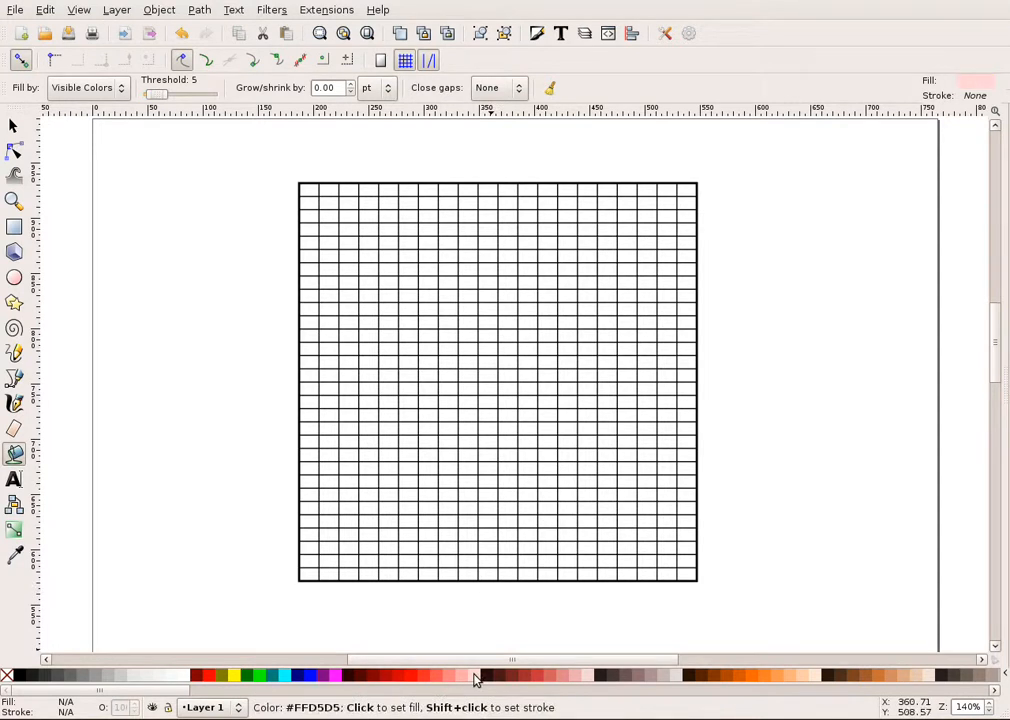
pyautogui.click(532, 677)
pyautogui.click(588, 677)
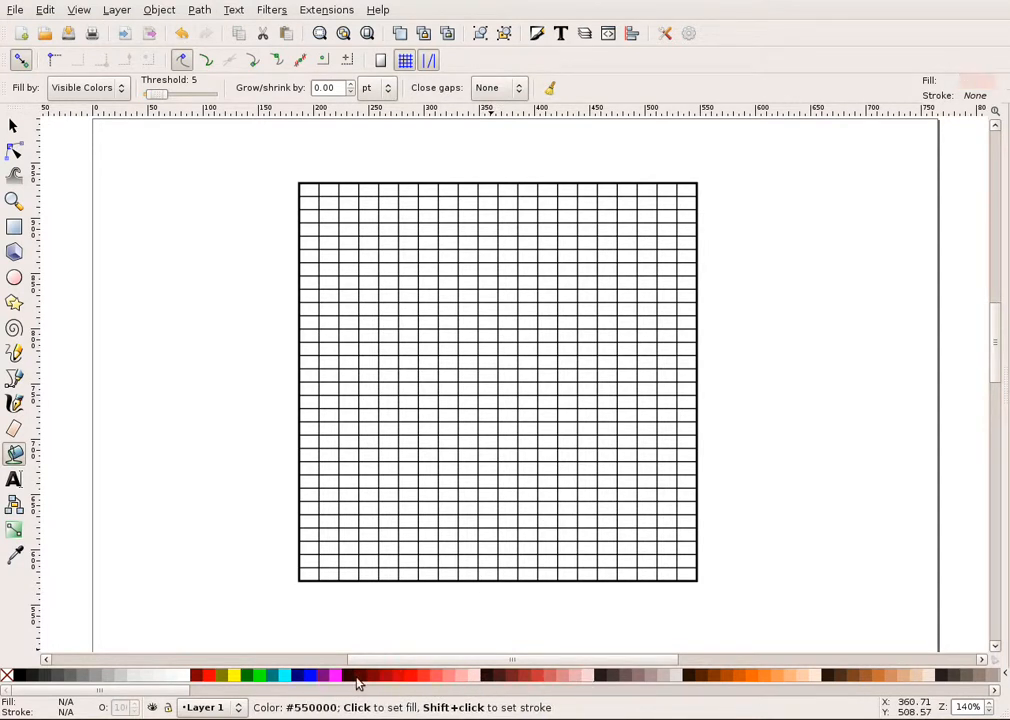
pyautogui.moveTo(182, 691); pyautogui.dragTo(115, 691)
pyautogui.moveTo(40, 697); pyautogui.dragTo(12, 700)
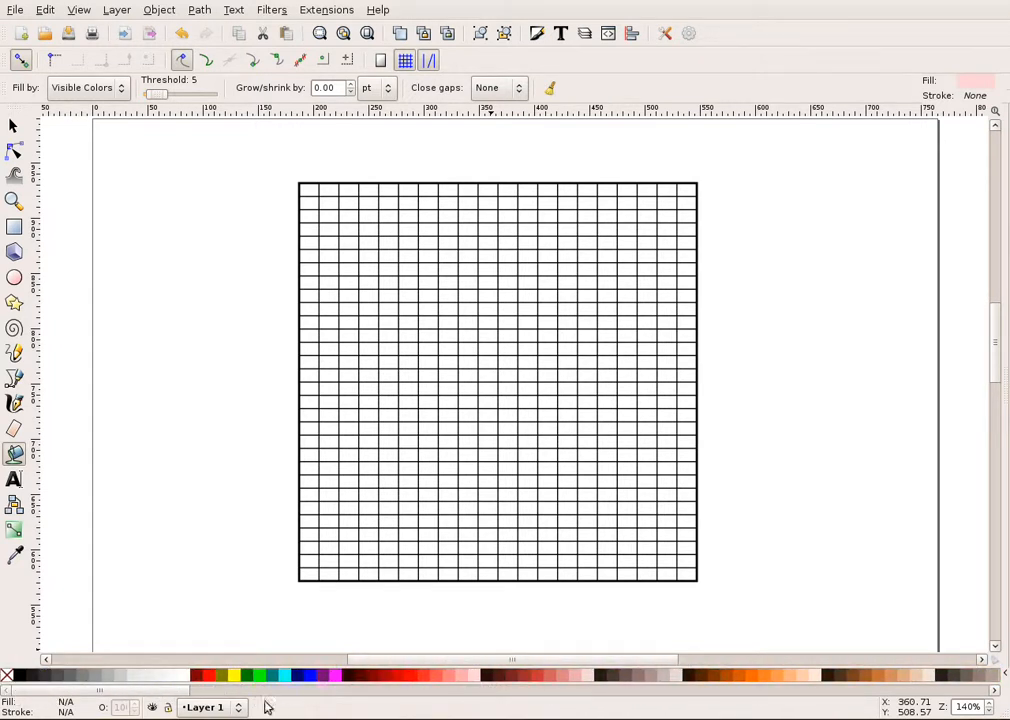
pyautogui.click(337, 676)
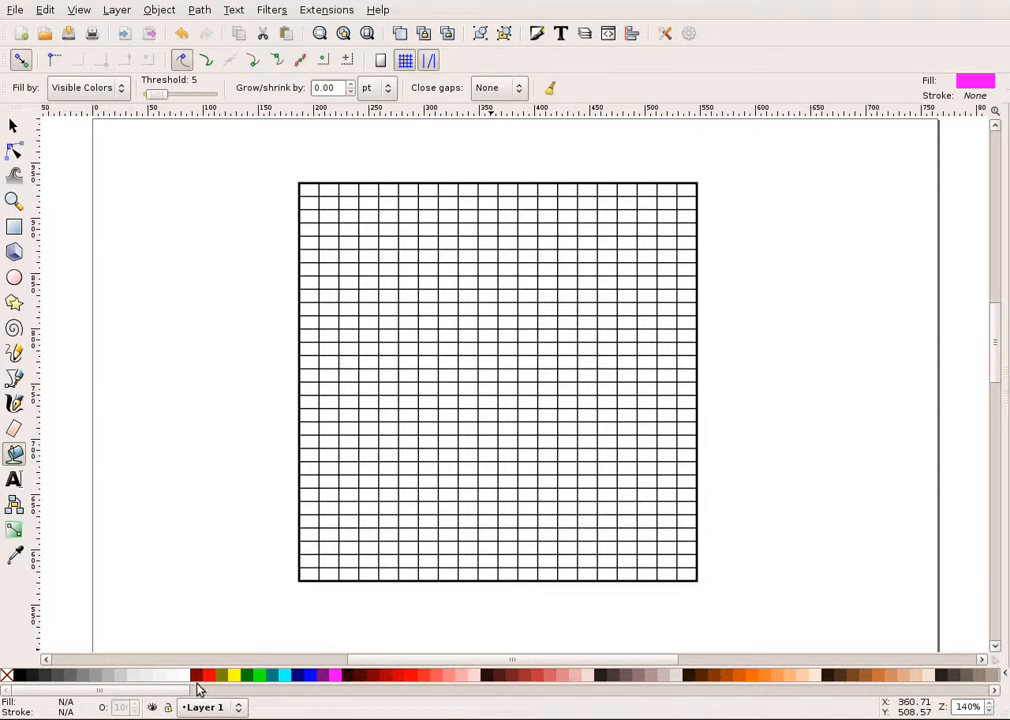
pyautogui.click(209, 675)
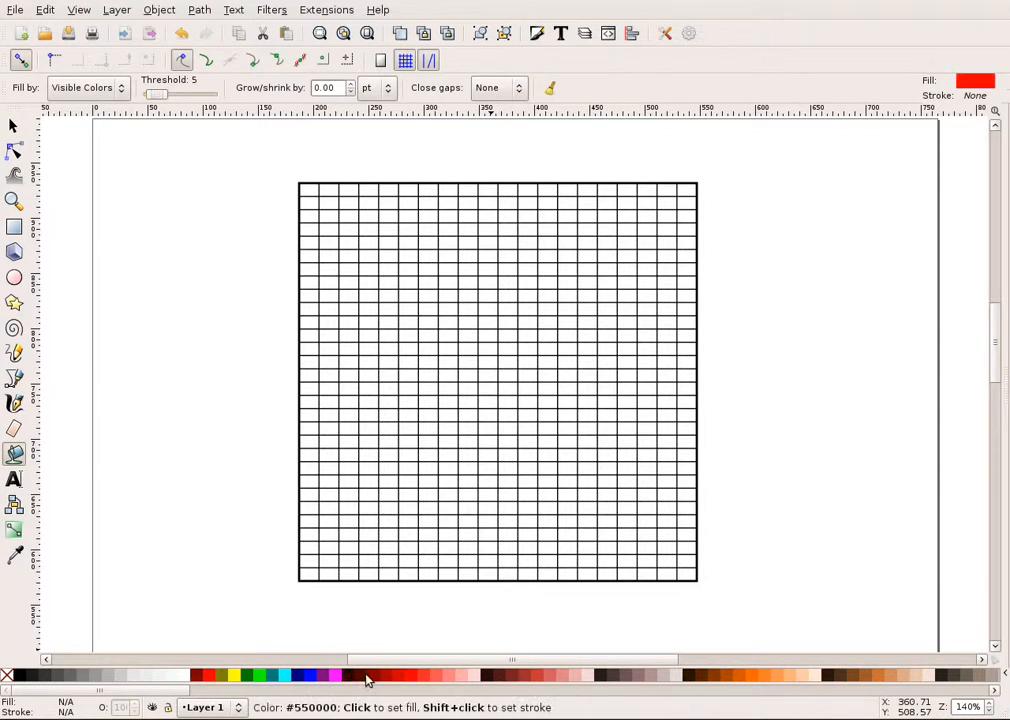
pyautogui.click(473, 680)
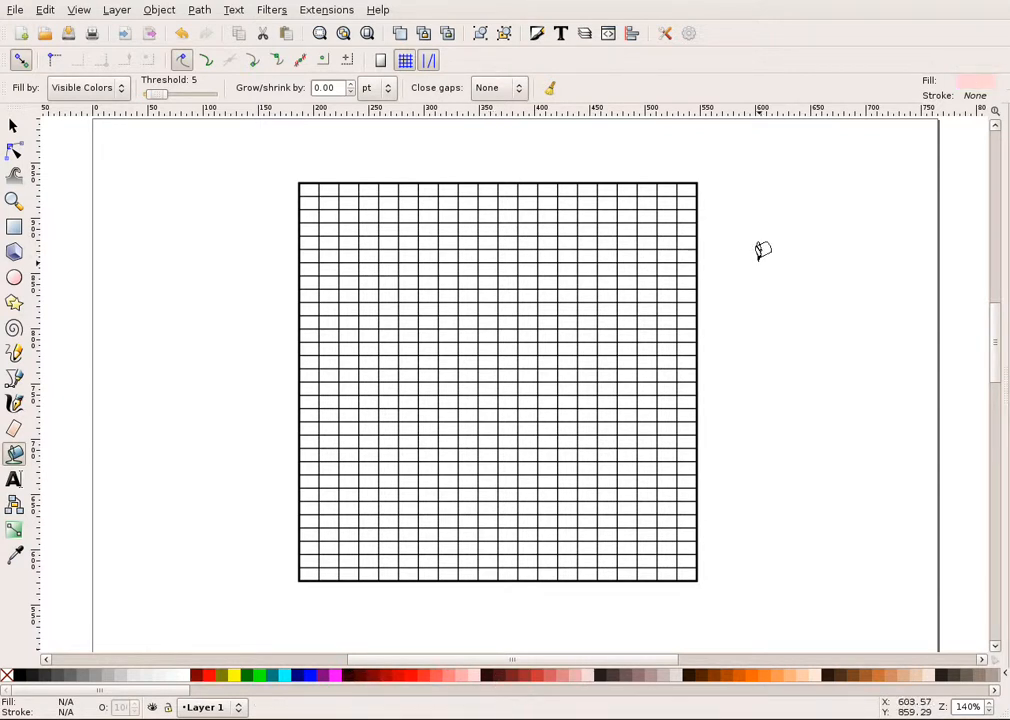
pyautogui.click(80, 10)
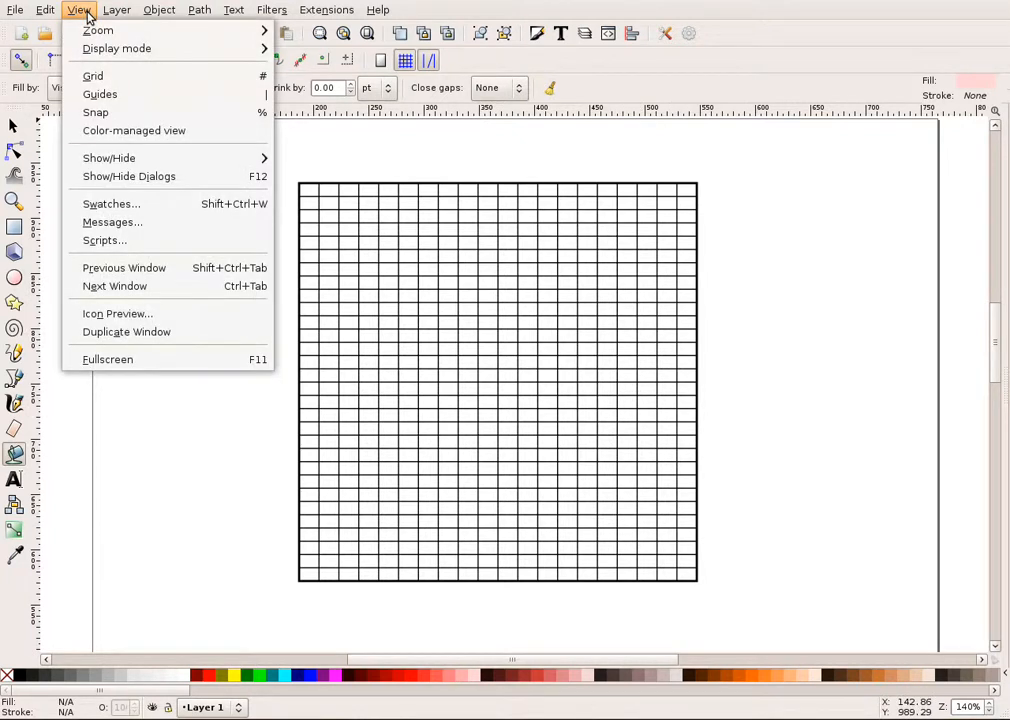
pyautogui.moveTo(91, 50)
pyautogui.click(155, 690)
pyautogui.moveTo(153, 690); pyautogui.dragTo(16, 640)
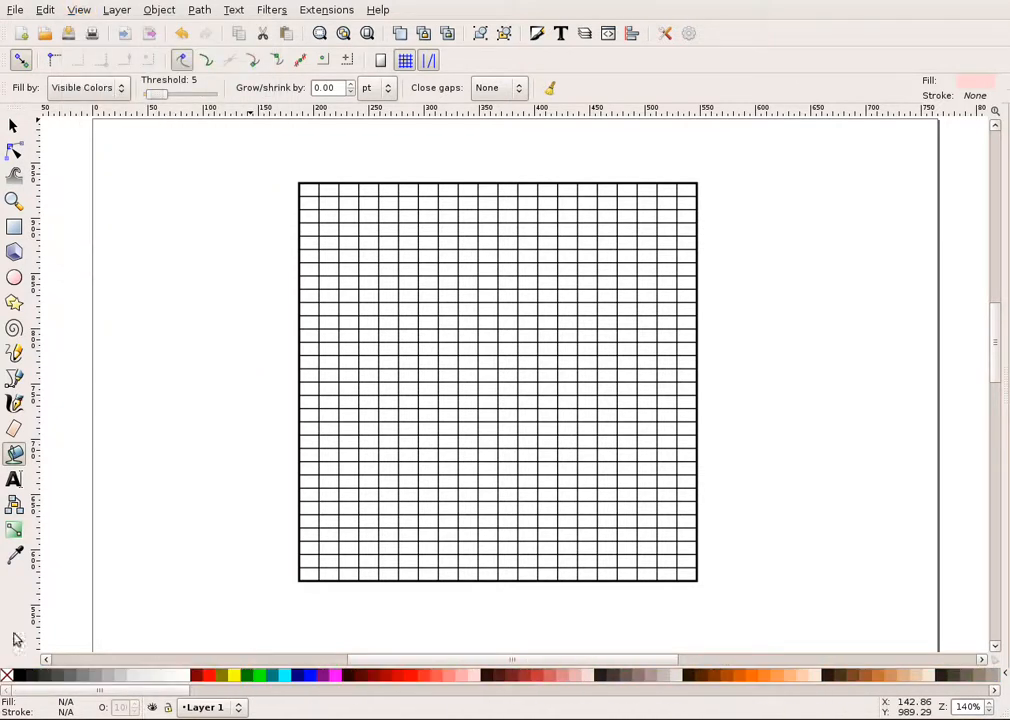
# Hide the colour palette and then show it again
pyautogui.click(78, 10)
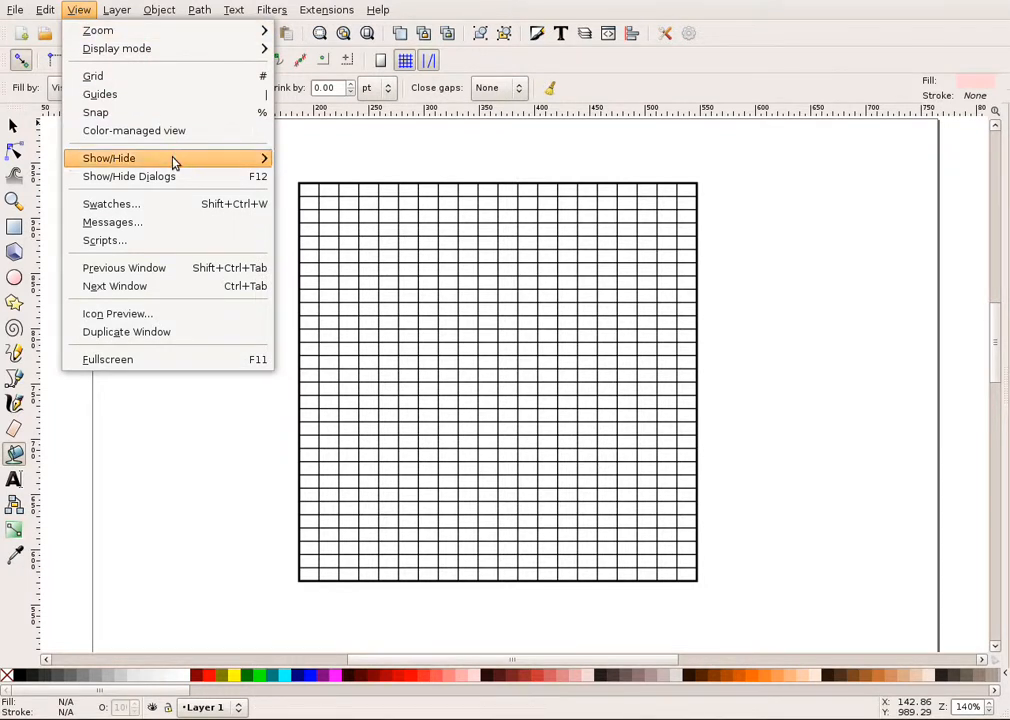
pyautogui.moveTo(174, 162)
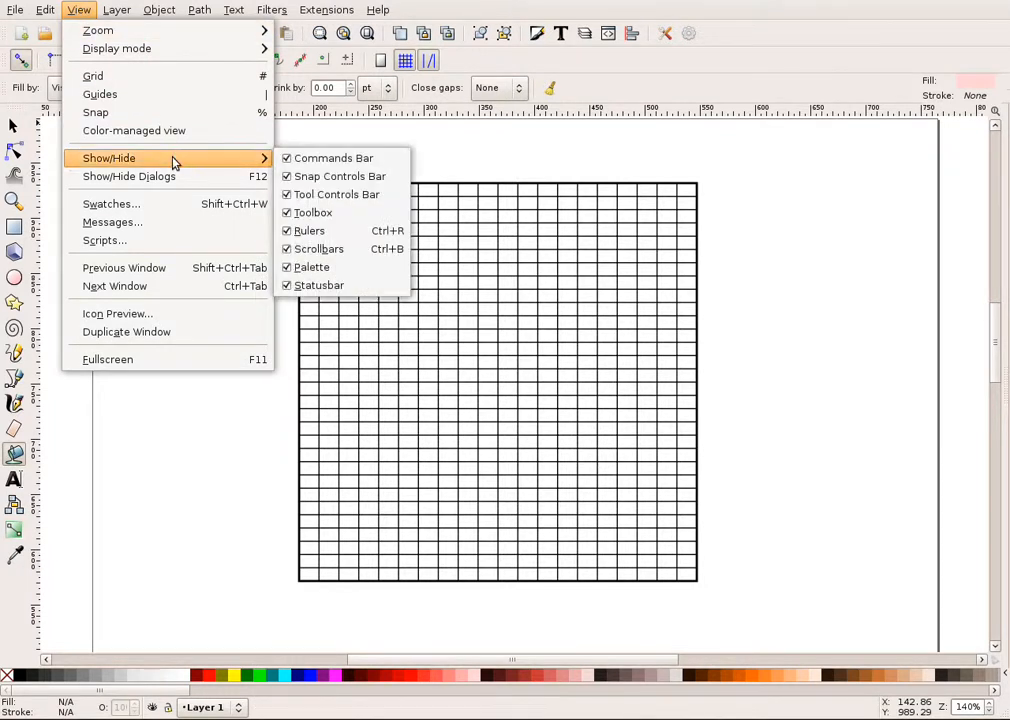
pyautogui.click(304, 266)
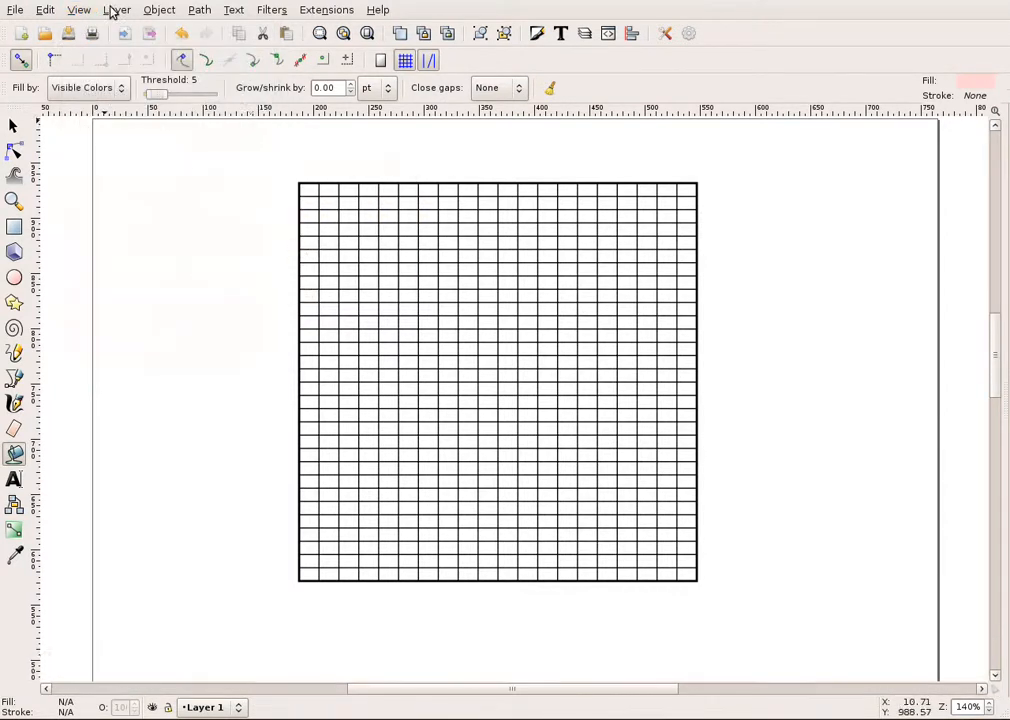
pyautogui.click(115, 10)
pyautogui.moveTo(90, 10)
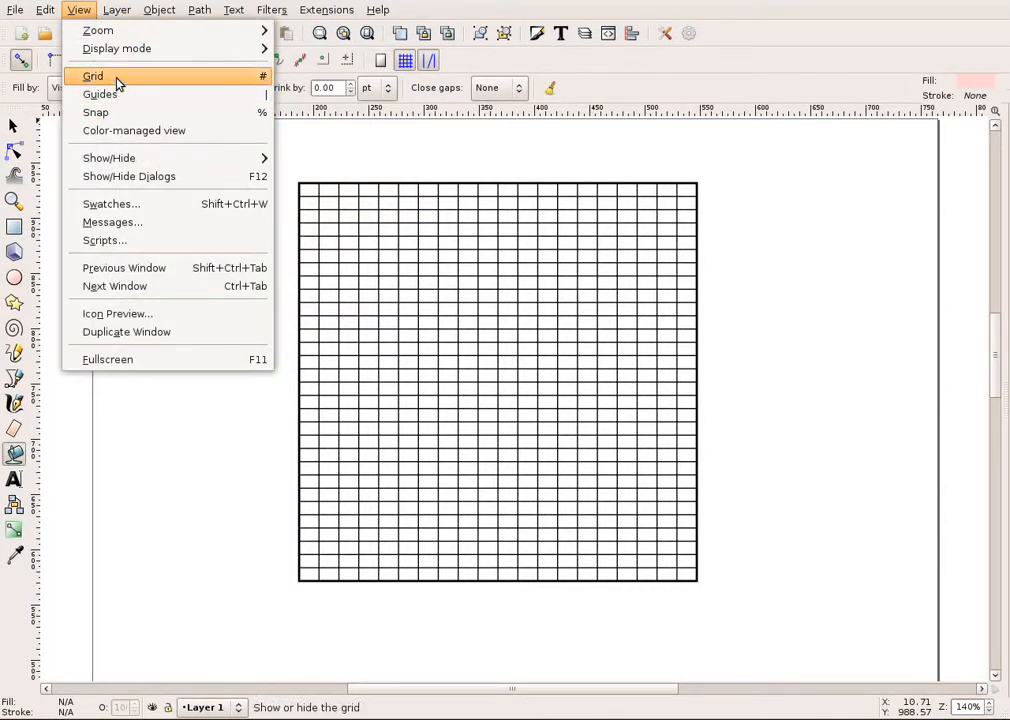
pyautogui.moveTo(124, 166)
pyautogui.click(305, 266)
# Hide the canvas scrollbars and bring them back
pyautogui.click(81, 11)
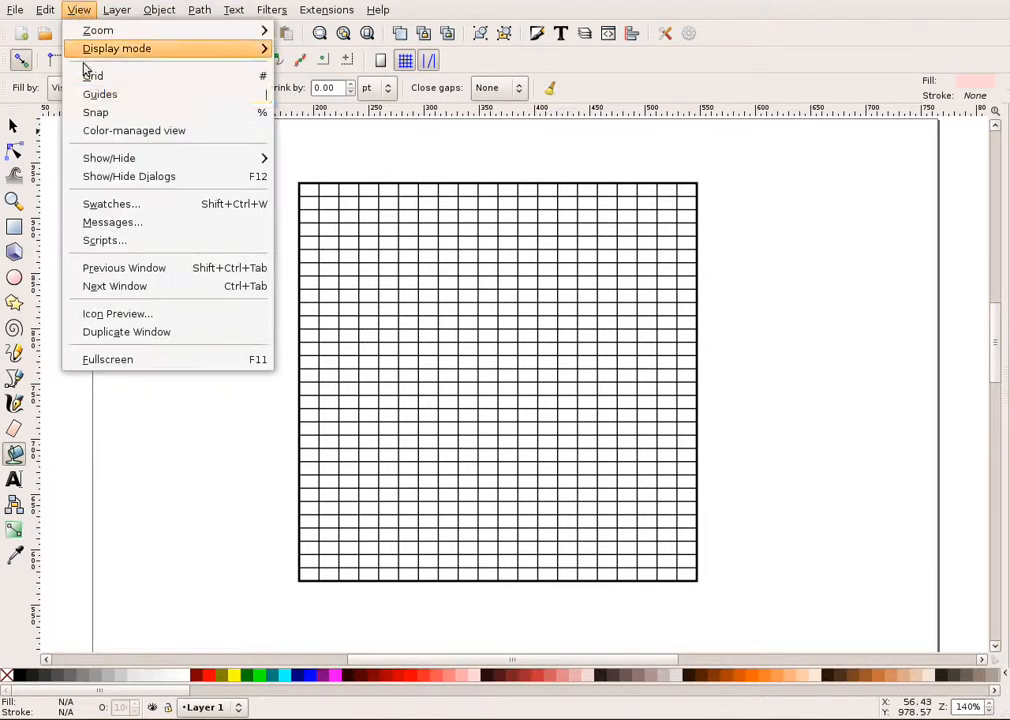
pyautogui.moveTo(113, 158)
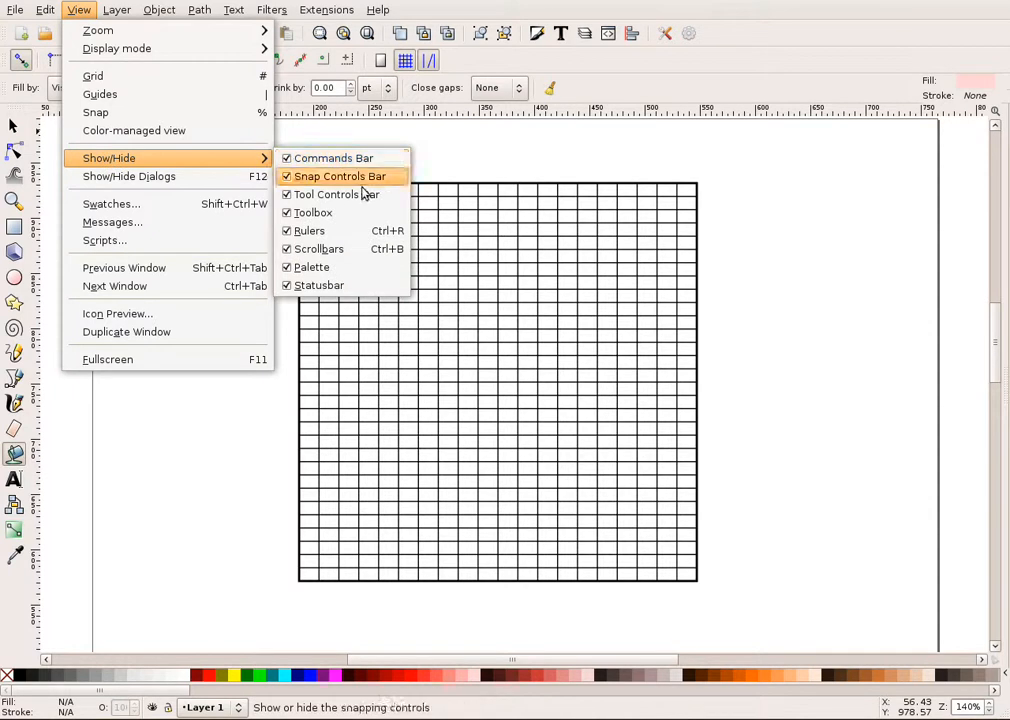
pyautogui.click(331, 249)
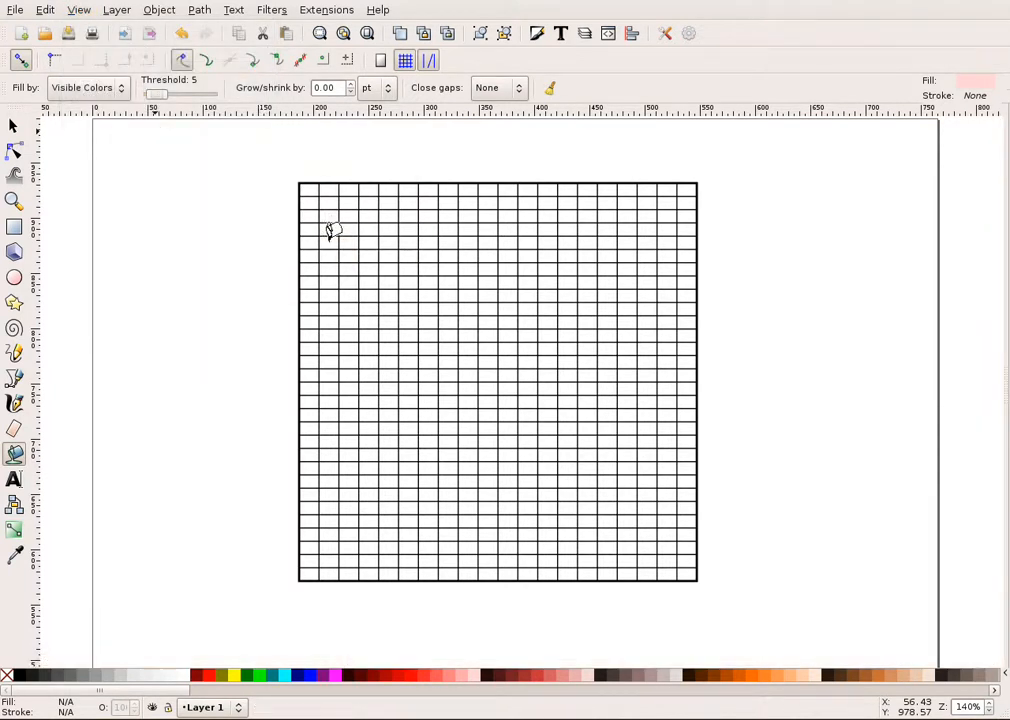
pyautogui.click(88, 13)
pyautogui.moveTo(152, 163)
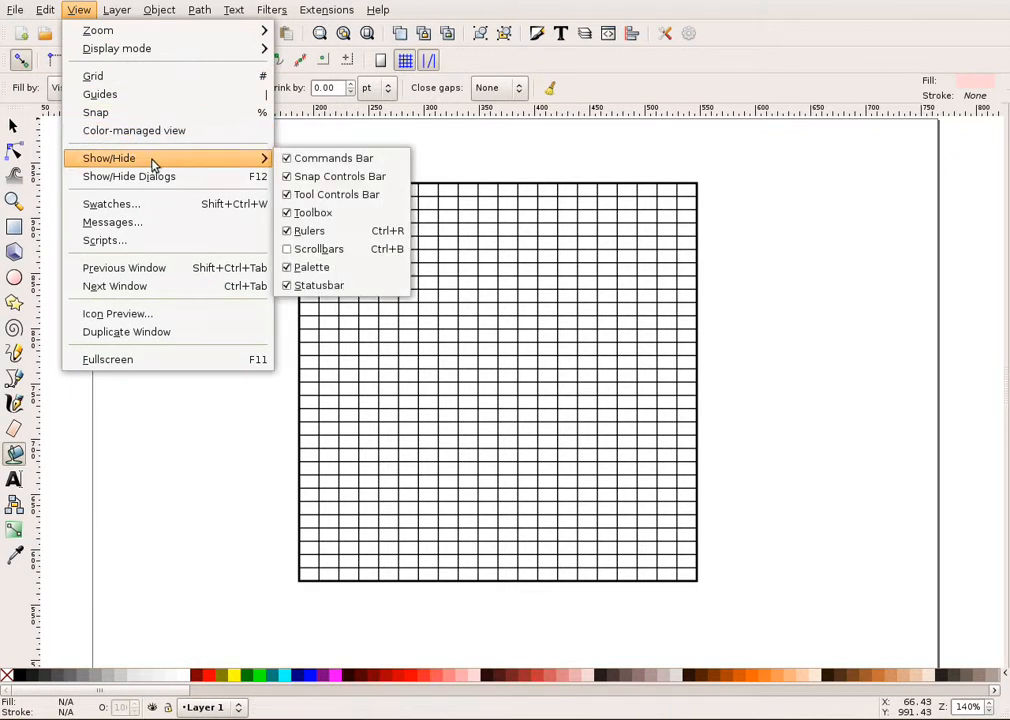
pyautogui.click(348, 252)
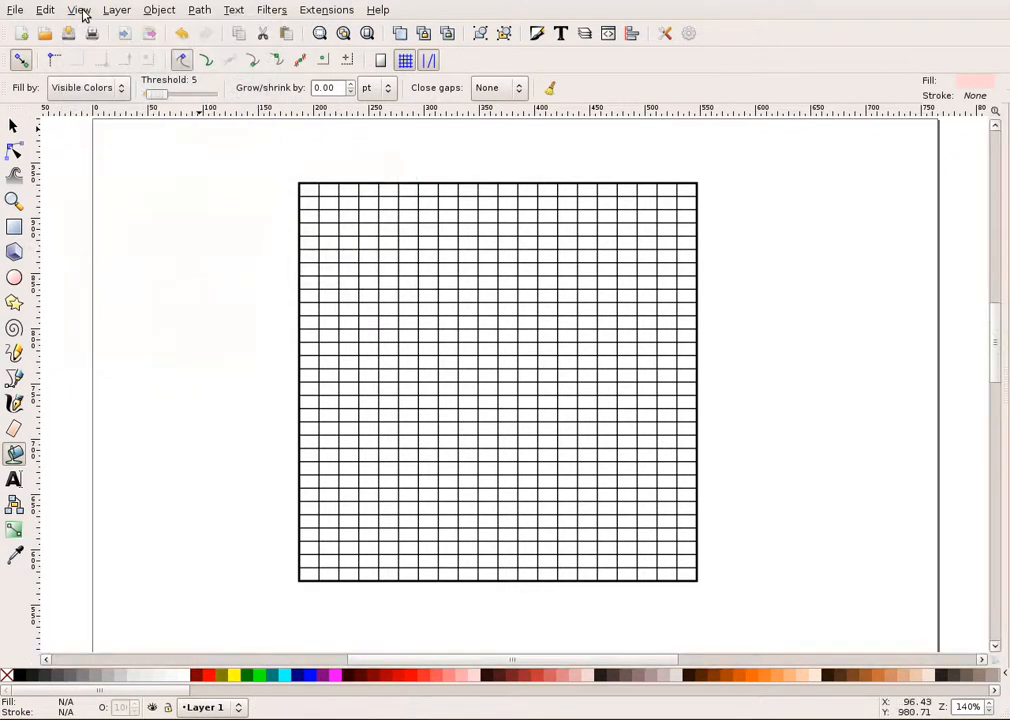
pyautogui.click(86, 12)
pyautogui.moveTo(105, 162)
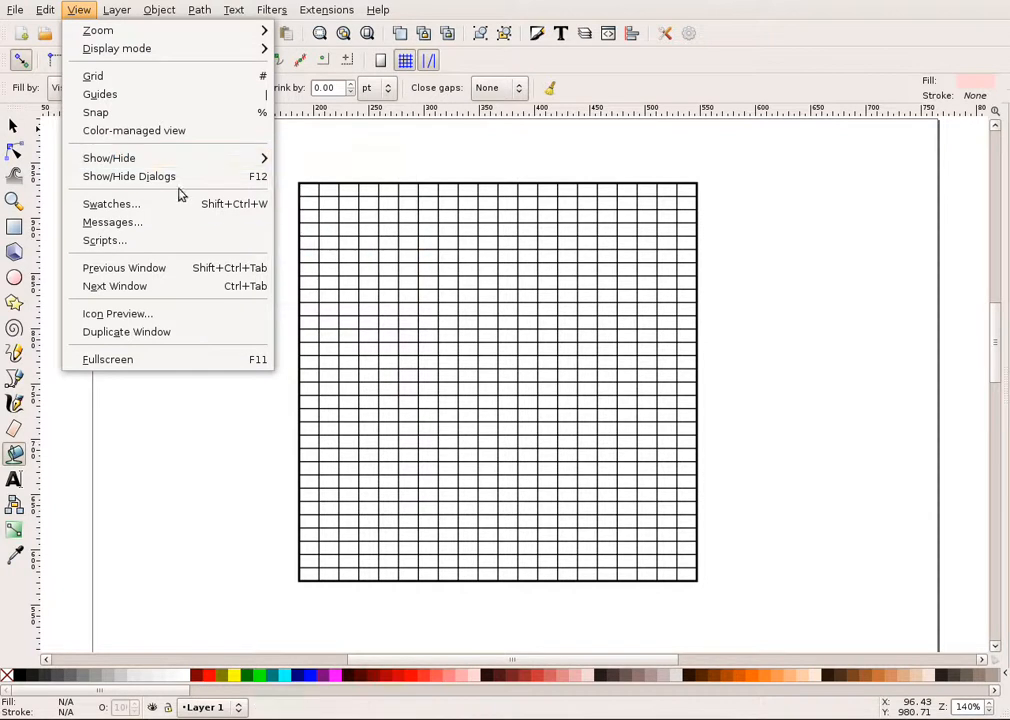
pyautogui.click(70, 506)
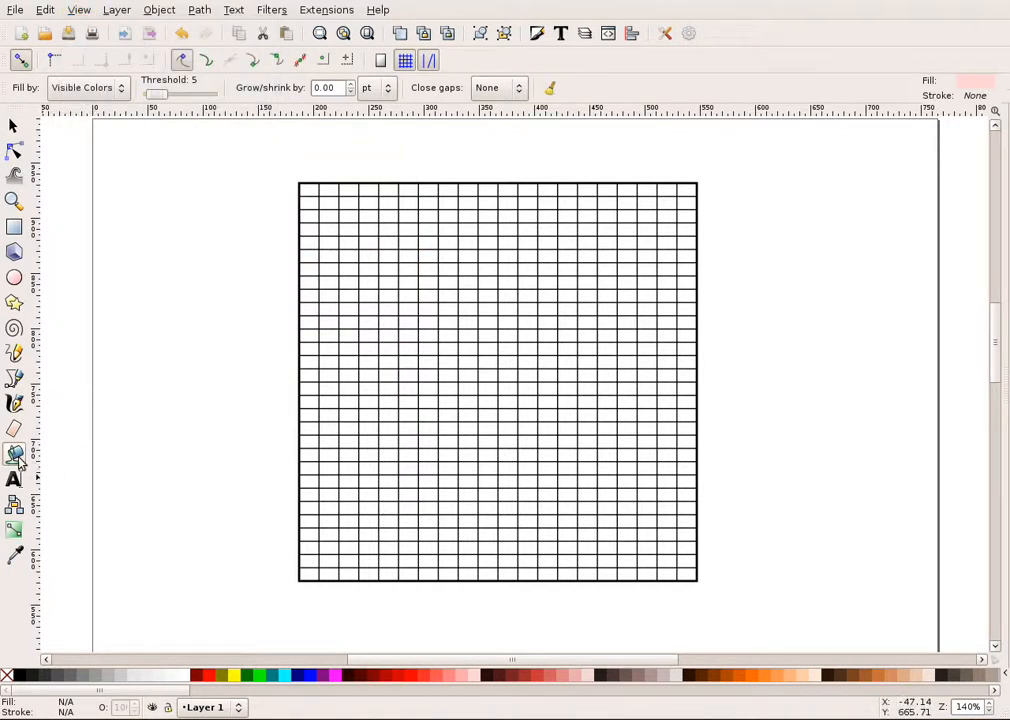
# Bucket-fill the 2 × 2 block of cells in the grid's lower-right corner with cyan
pyautogui.click(286, 677)
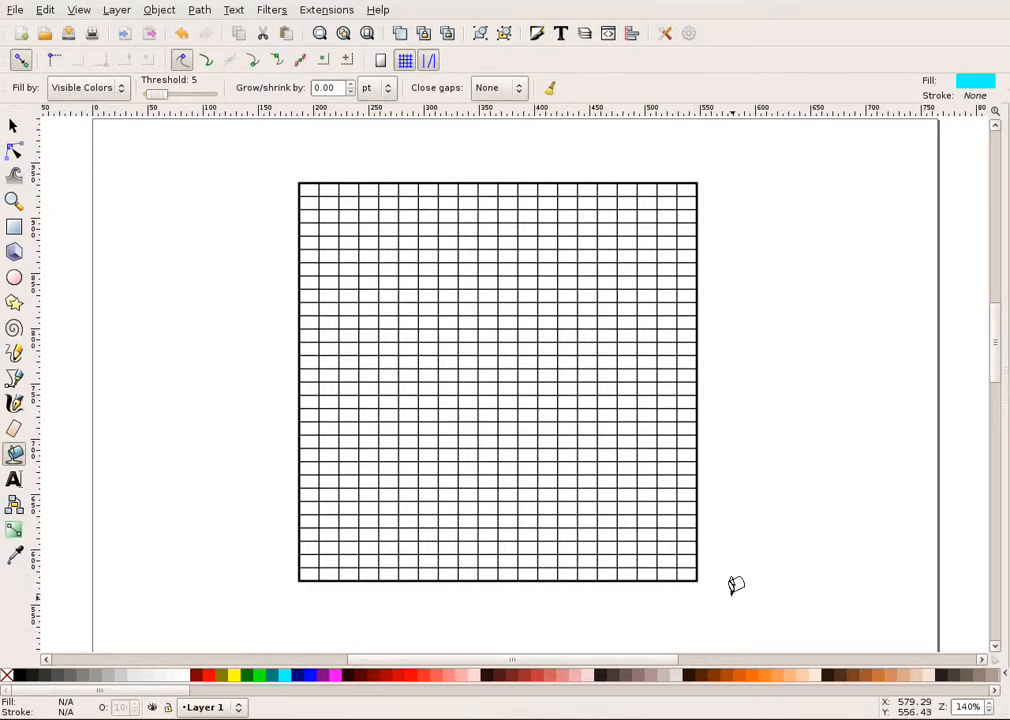
pyautogui.hscroll(-4, 733, 586)
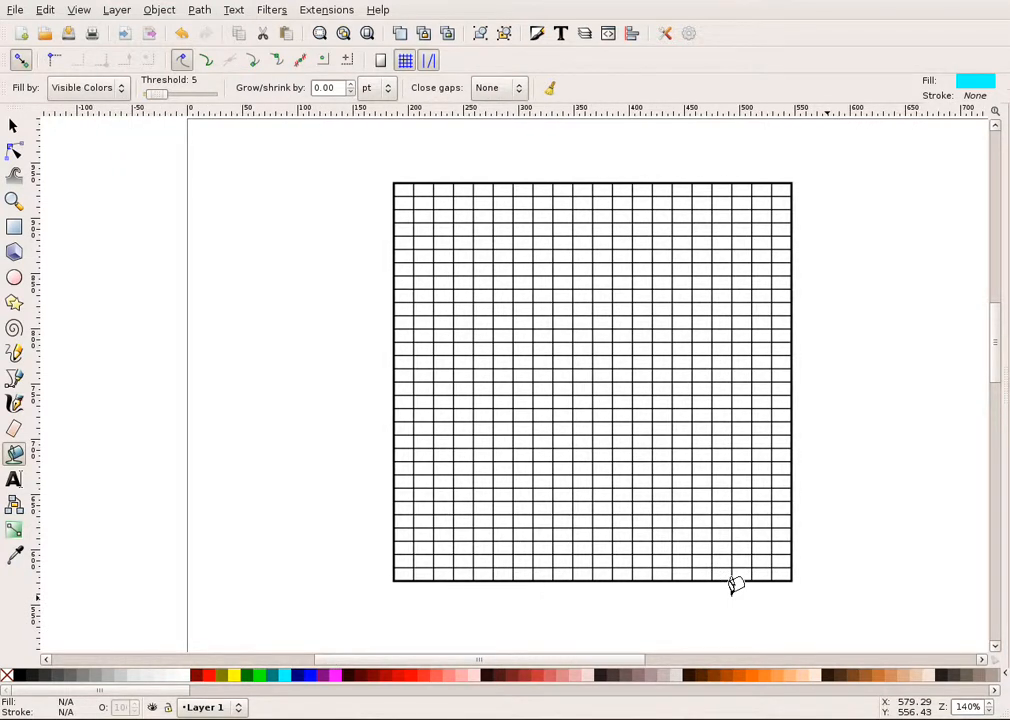
pyautogui.scroll(2, 789, 604)
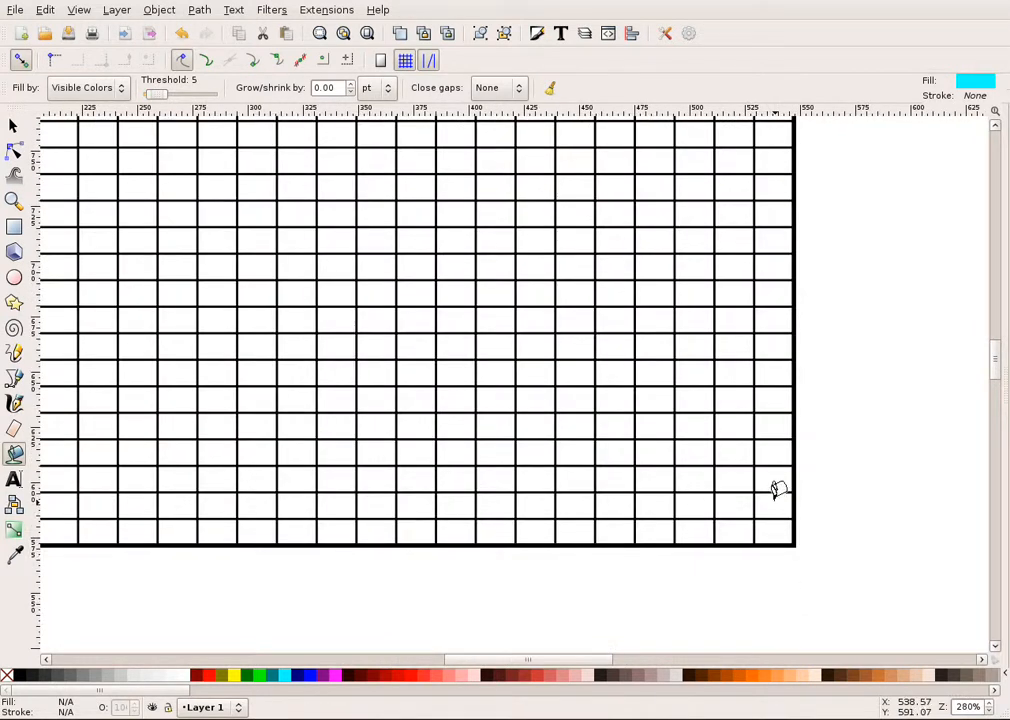
pyautogui.scroll(-1, 700, 560)
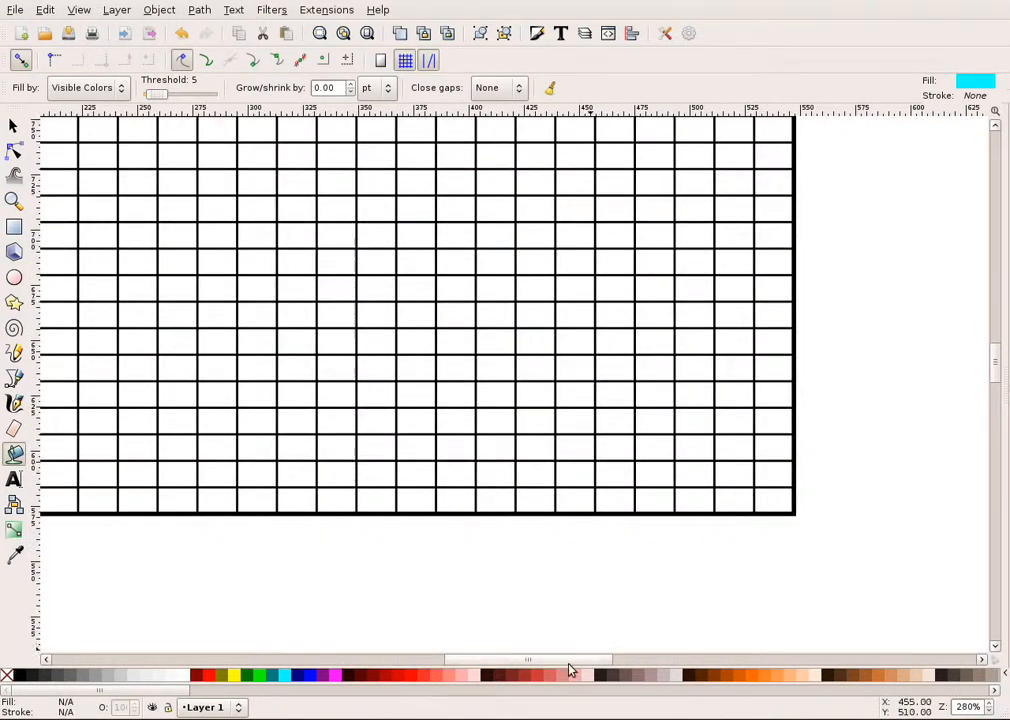
pyautogui.moveTo(577, 661)
pyautogui.mouseDown()
pyautogui.moveTo(548, 663)
pyautogui.moveTo(559, 658)
pyautogui.mouseUp()
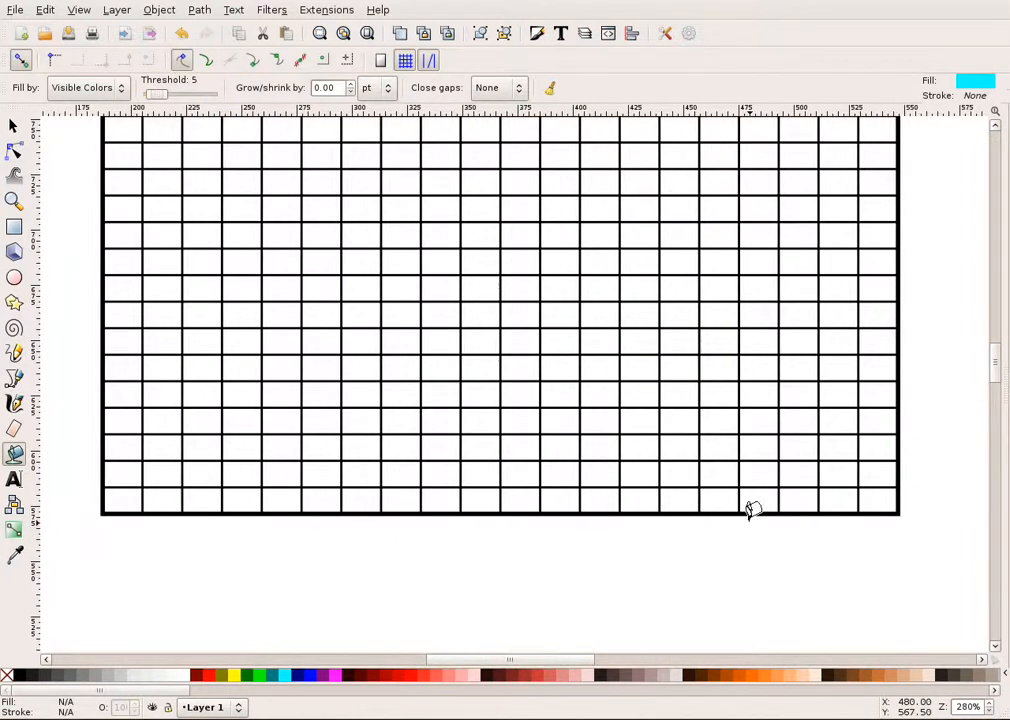
pyautogui.scroll(3, 751, 509)
pyautogui.scroll(-2, 753, 510)
pyautogui.scroll(-2, 753, 511)
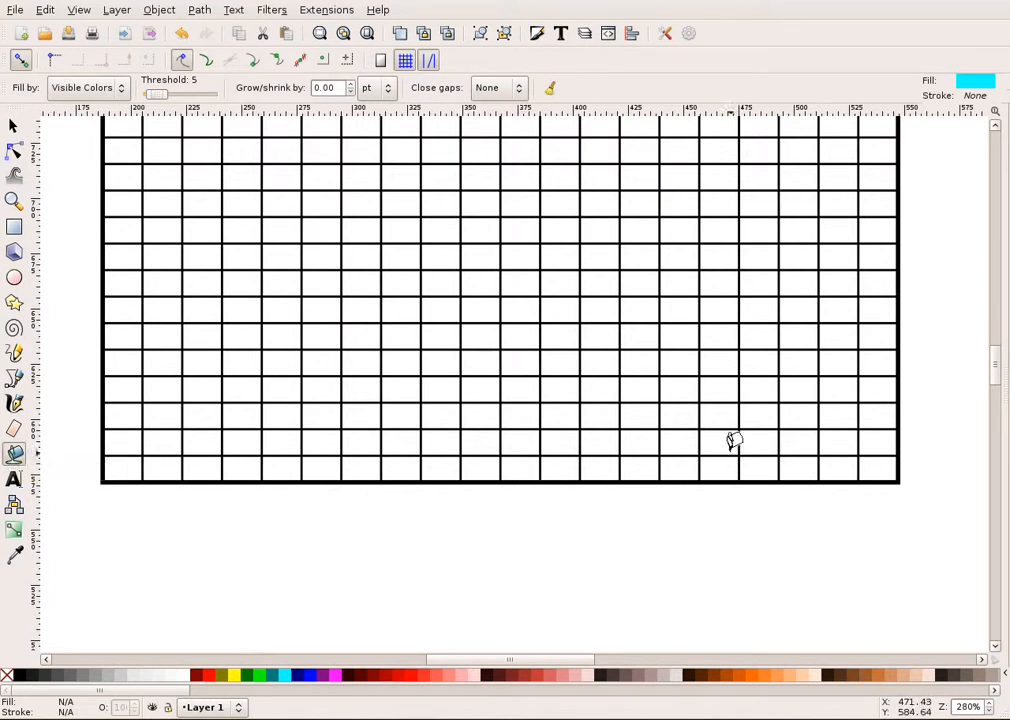
pyautogui.click(876, 456)
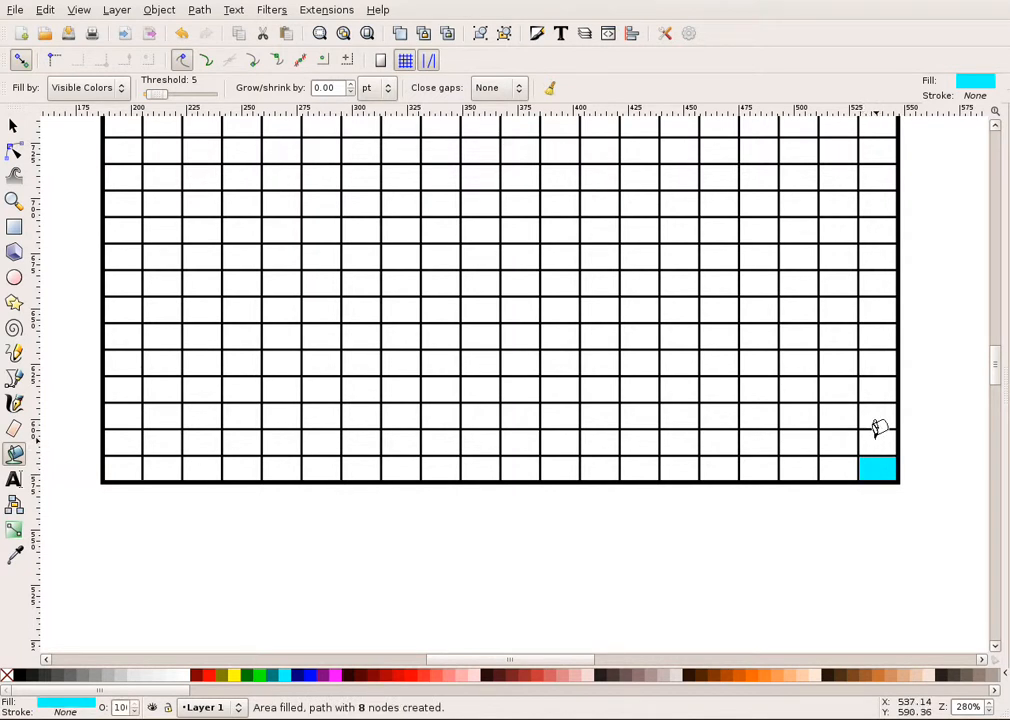
pyautogui.click(876, 438)
pyautogui.click(847, 436)
pyautogui.click(838, 464)
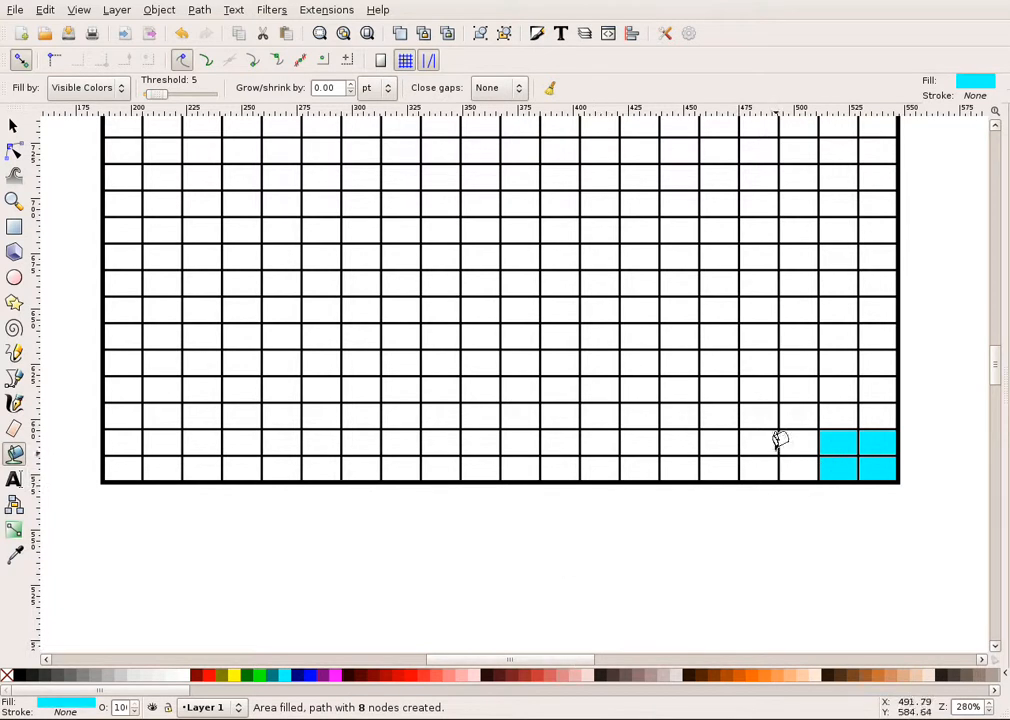
# Fill a second 2 × 2 cyan block in the bottom two rows, two empty columns left of the corner block
pyautogui.click(716, 443)
pyautogui.click(677, 441)
pyautogui.click(665, 468)
pyautogui.moveTo(708, 470); pyautogui.dragTo(731, 460)
# Fill a third 2 × 2 cyan block in the bottom two rows, leaving one empty column left of the second block
pyautogui.click(592, 440)
pyautogui.click(566, 442)
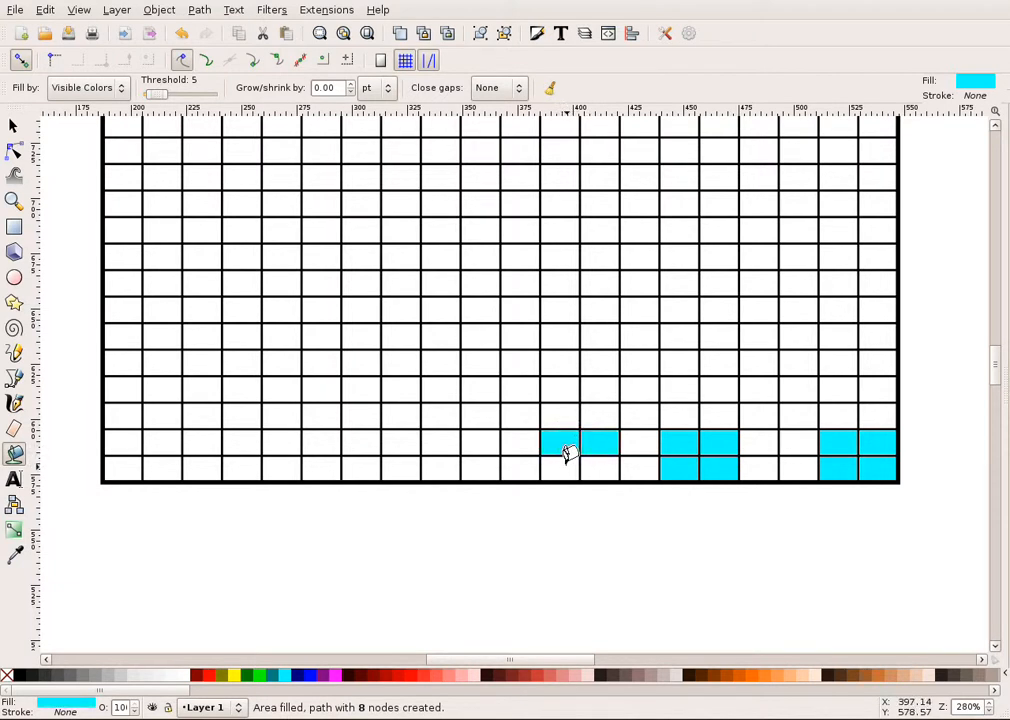
pyautogui.click(566, 466)
pyautogui.click(592, 464)
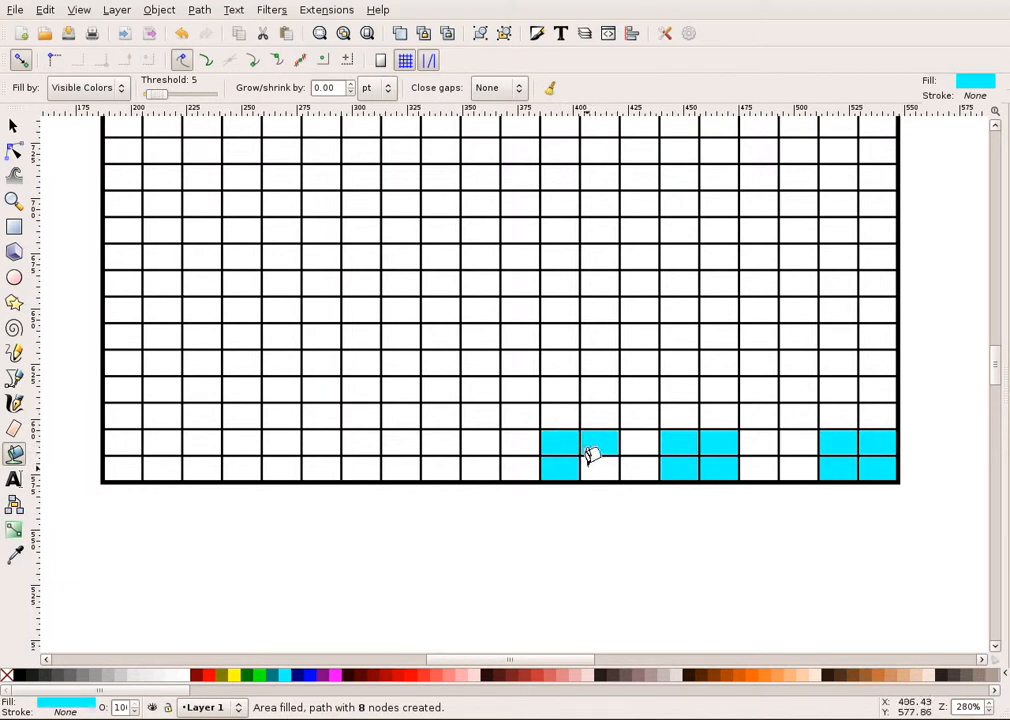
# Fill a fourth 2 × 2 cyan block in the bottom two rows, leaving two empty columns left of the third block
pyautogui.click(440, 434)
pyautogui.click(401, 434)
pyautogui.click(401, 470)
pyautogui.click(448, 469)
pyautogui.click(372, 430)
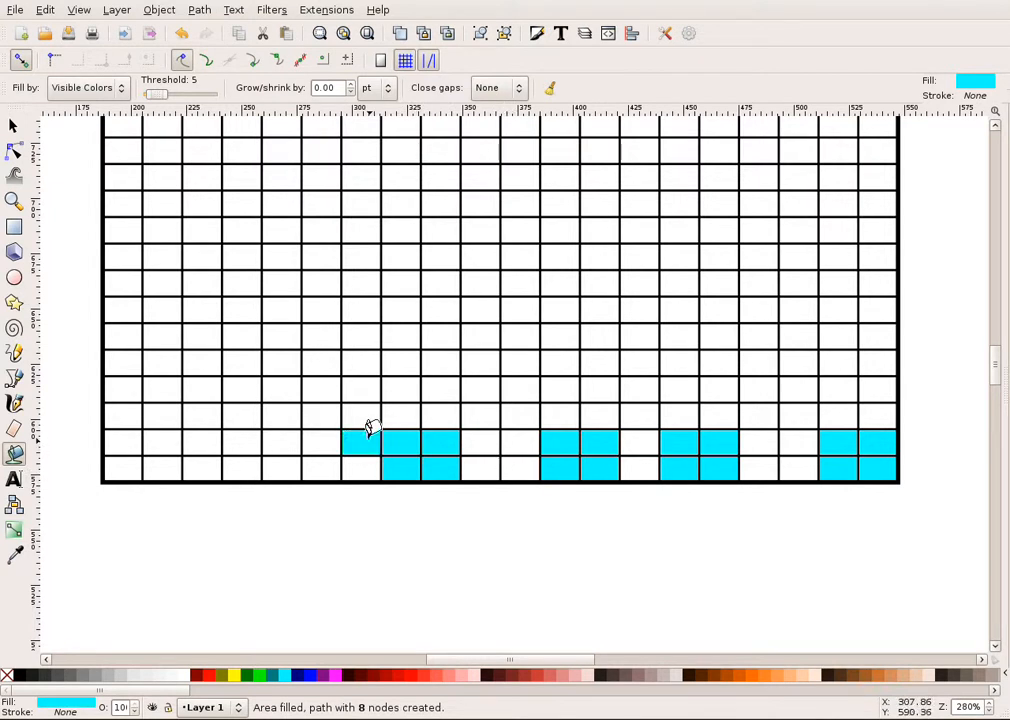
pyautogui.click(337, 431)
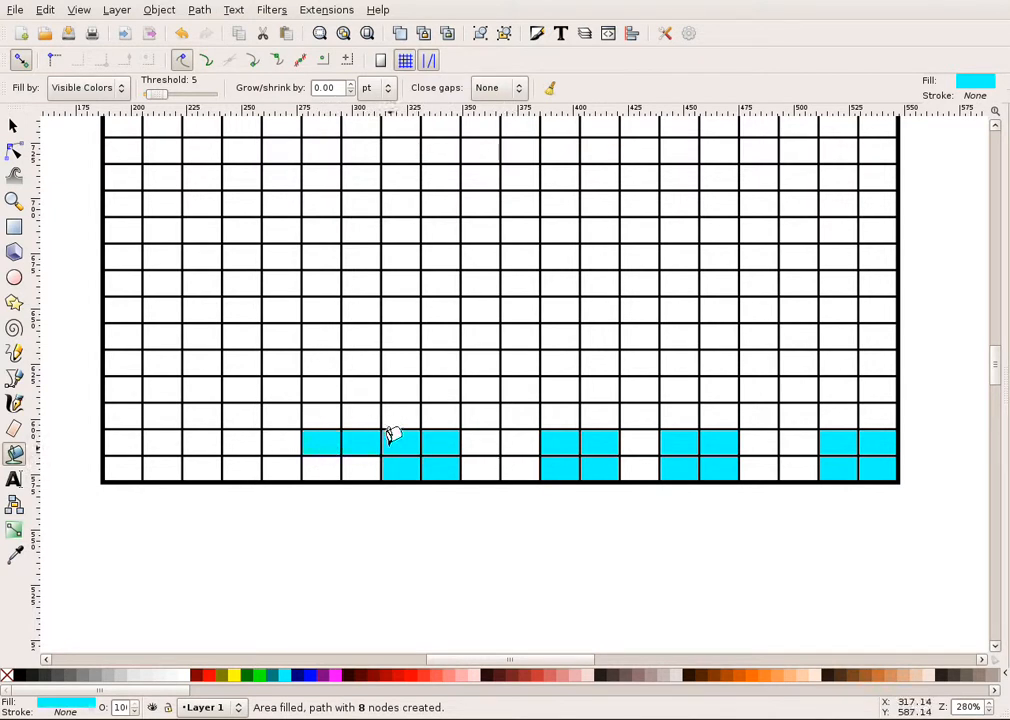
pyautogui.click(45, 10)
pyautogui.click(48, 27)
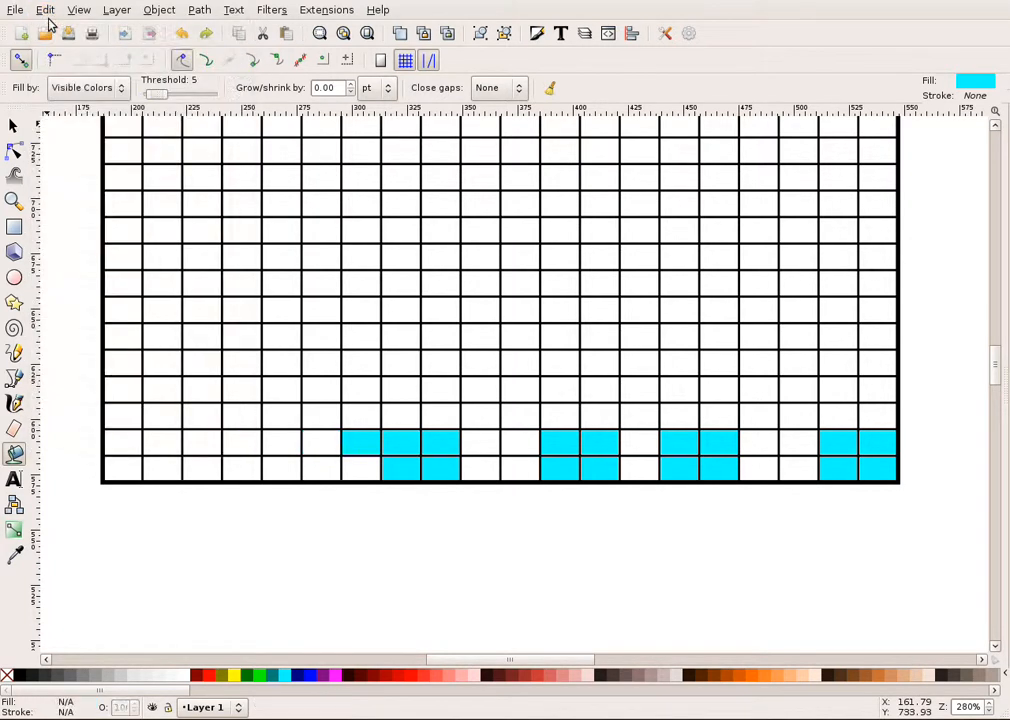
pyautogui.click(45, 11)
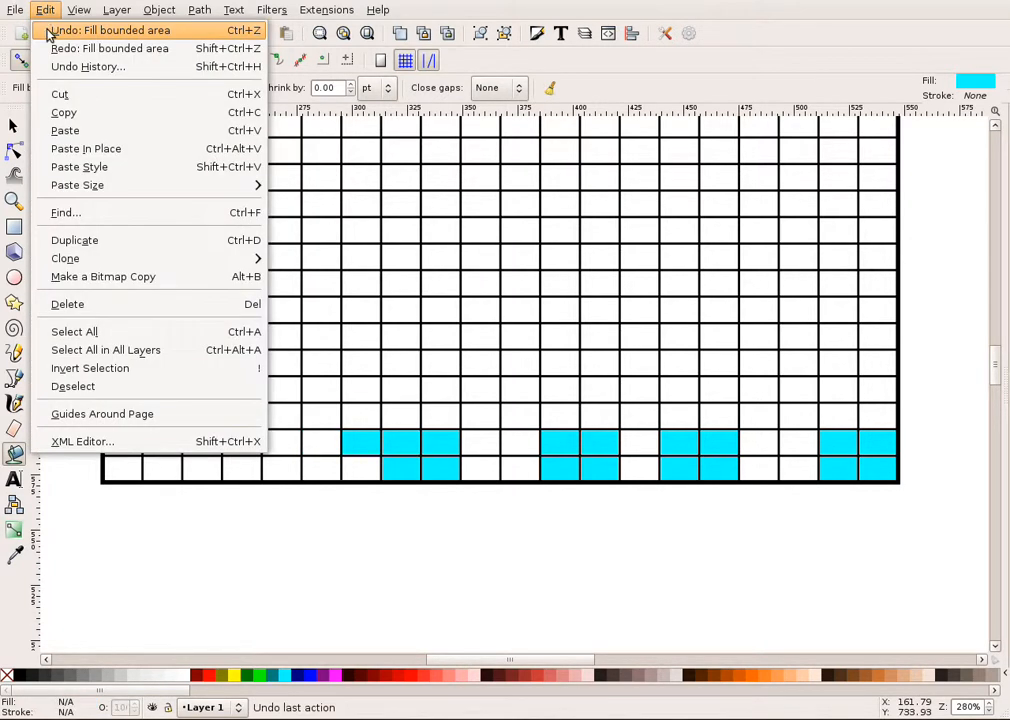
pyautogui.click(48, 30)
# Fill a fifth 2 × 2 cyan block in the bottom two rows, leaving two empty columns left of the fourth block
pyautogui.click(280, 442)
pyautogui.click(250, 440)
pyautogui.click(248, 462)
pyautogui.click(273, 462)
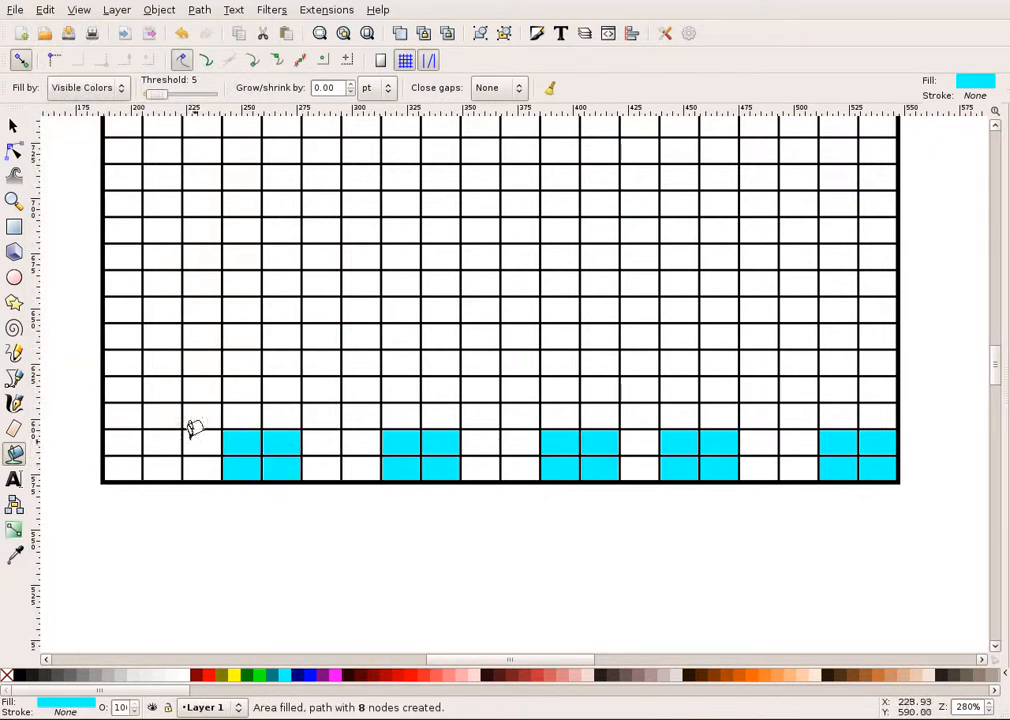
# Fill the bottom two cells of the first column and the cell diagonally above them, in the second column, cyan
pyautogui.click(131, 440)
pyautogui.click(128, 462)
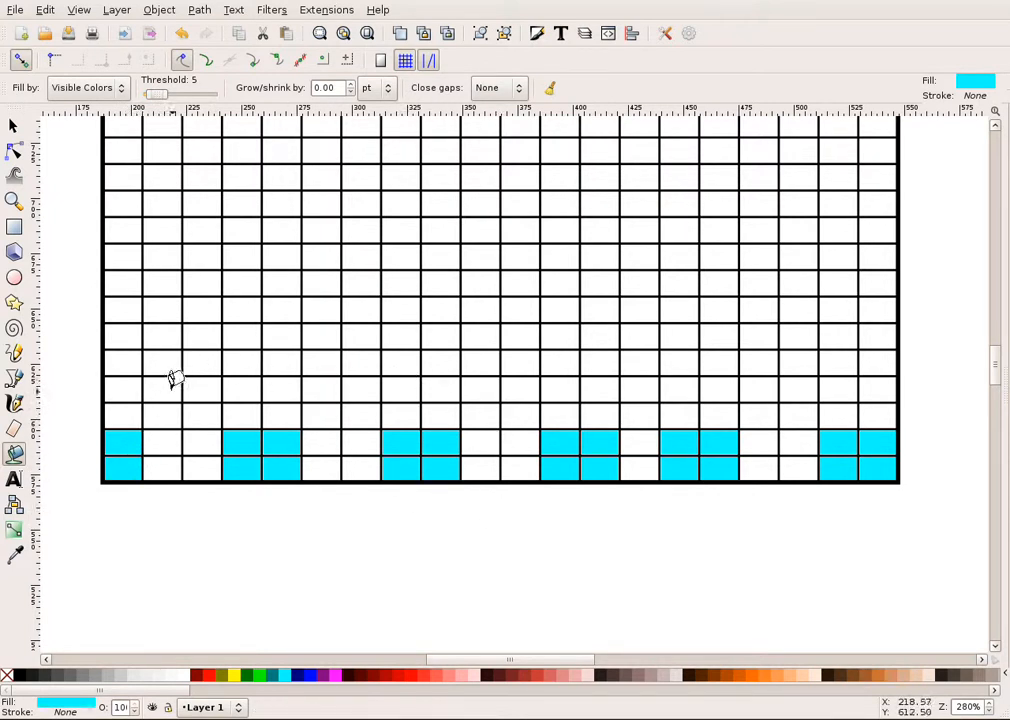
pyautogui.click(168, 409)
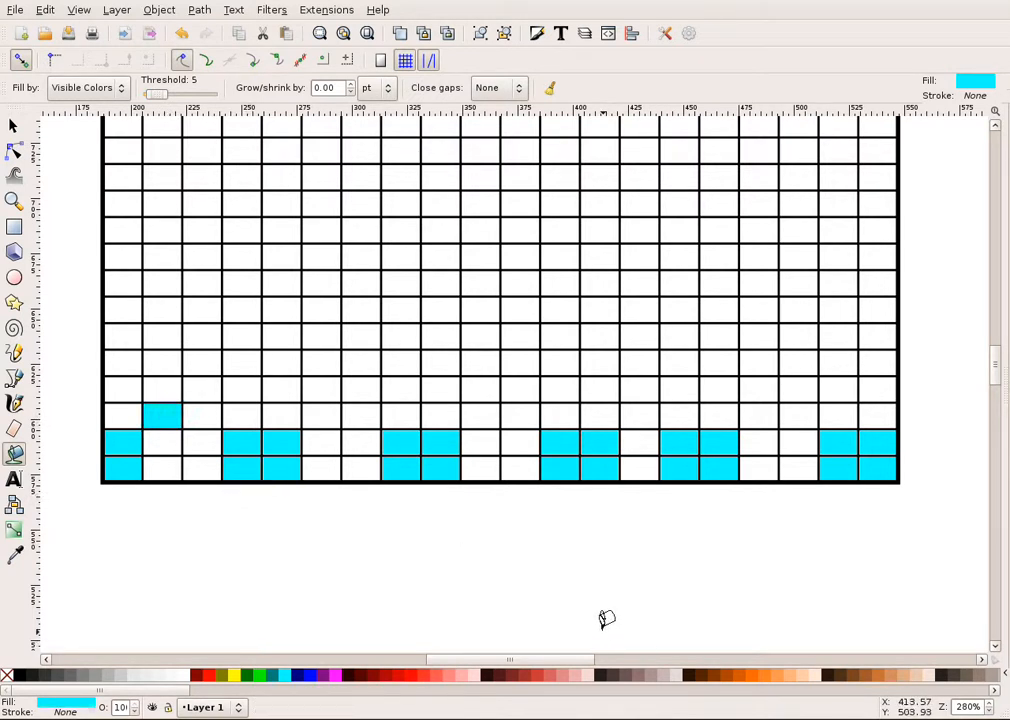
# Try #F4D7D7 on the single cell in the third row up, second column, and return it to Aqua (#00FFFF)
pyautogui.click(589, 674)
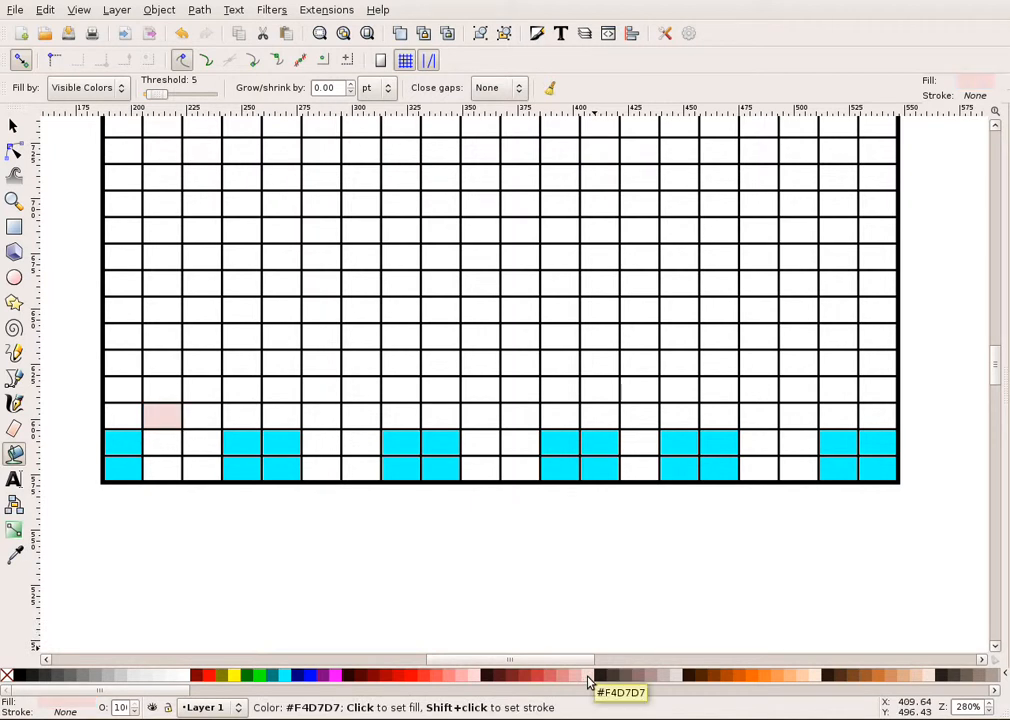
pyautogui.click(168, 409)
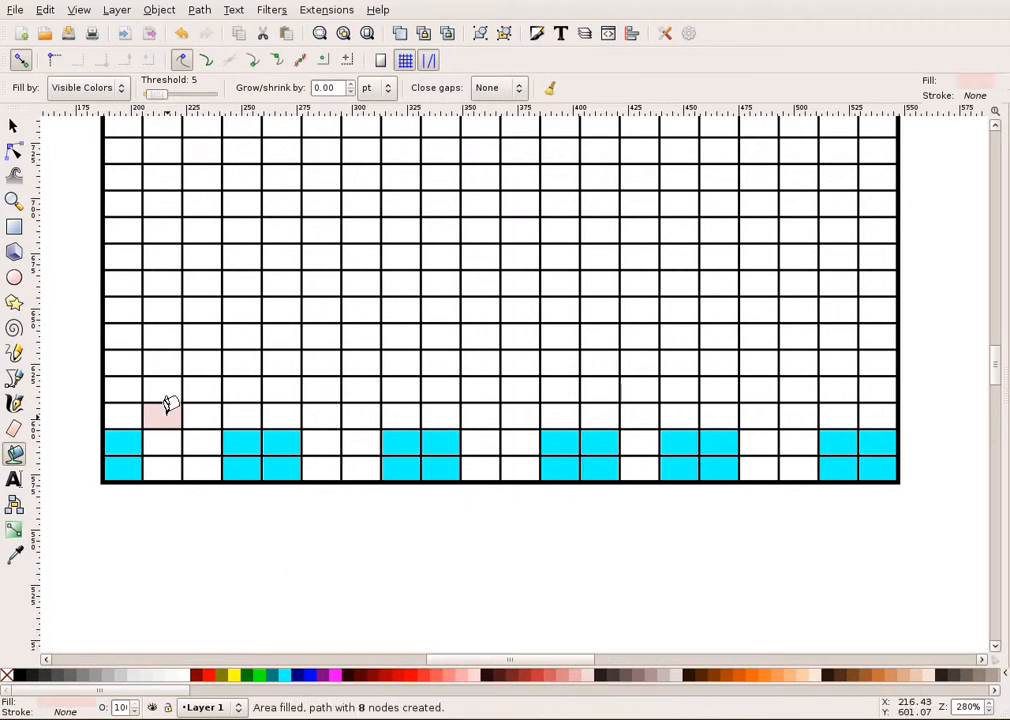
pyautogui.click(286, 676)
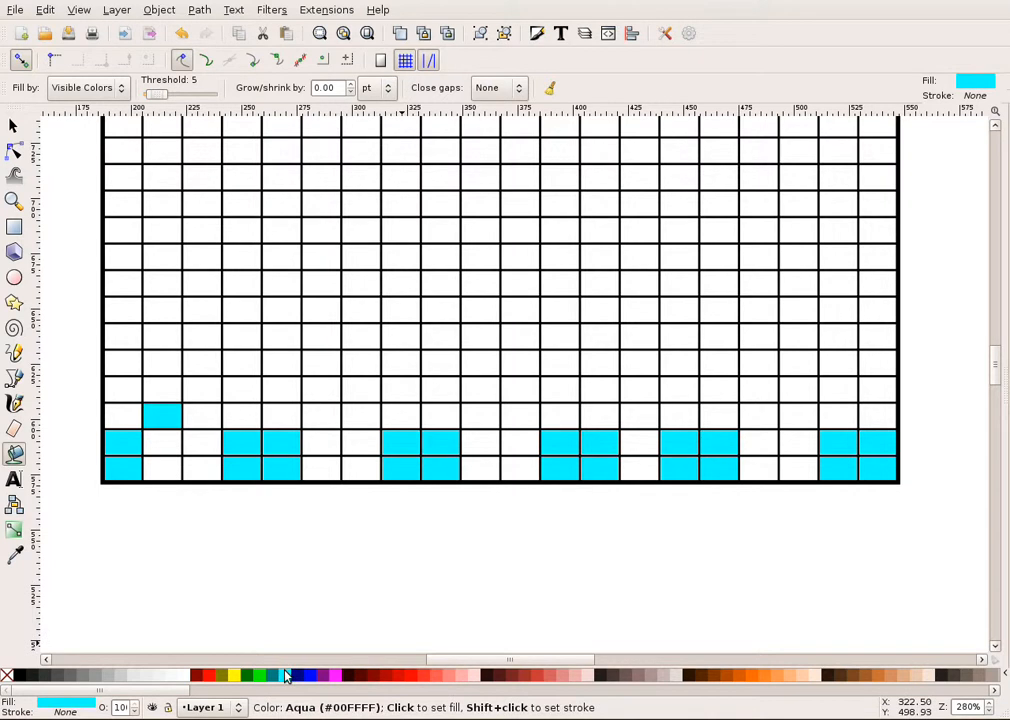
pyautogui.click(163, 418)
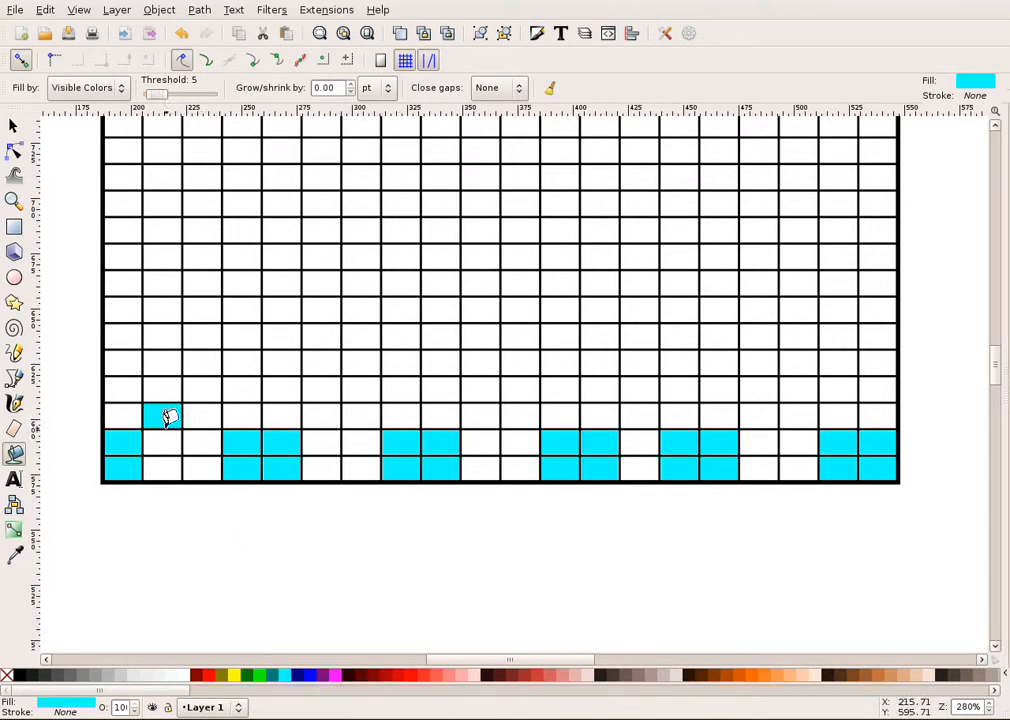
# Fill a 2 × 2 pink #FFD5D5 block in columns two and three, directly above the bottom two rows
pyautogui.click(472, 676)
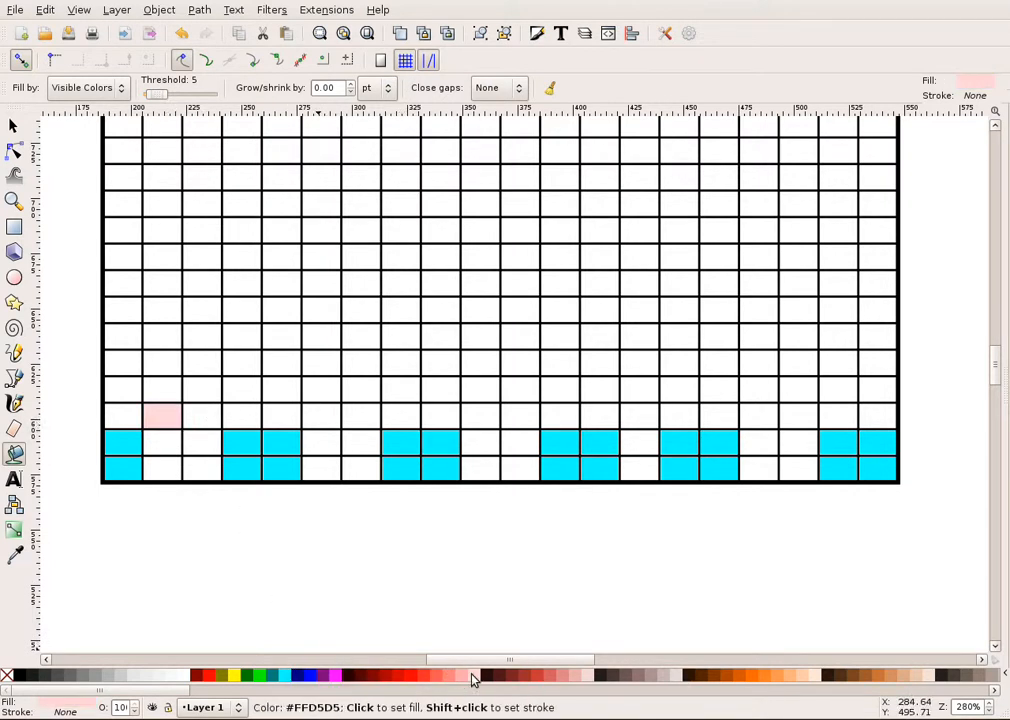
pyautogui.click(201, 410)
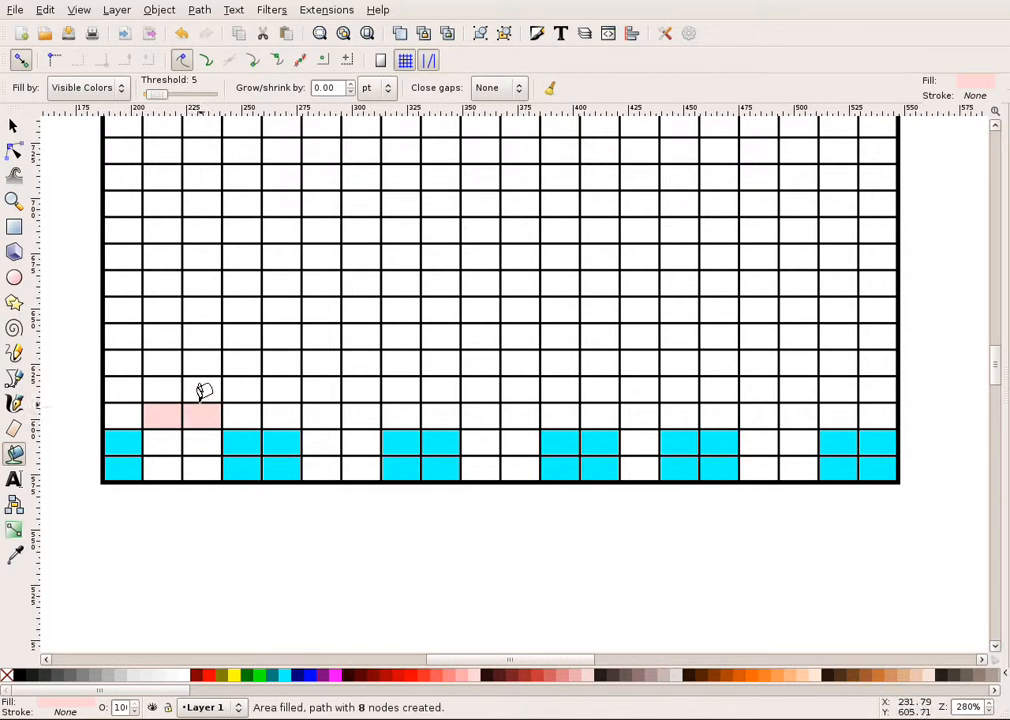
pyautogui.click(168, 385)
pyautogui.click(199, 384)
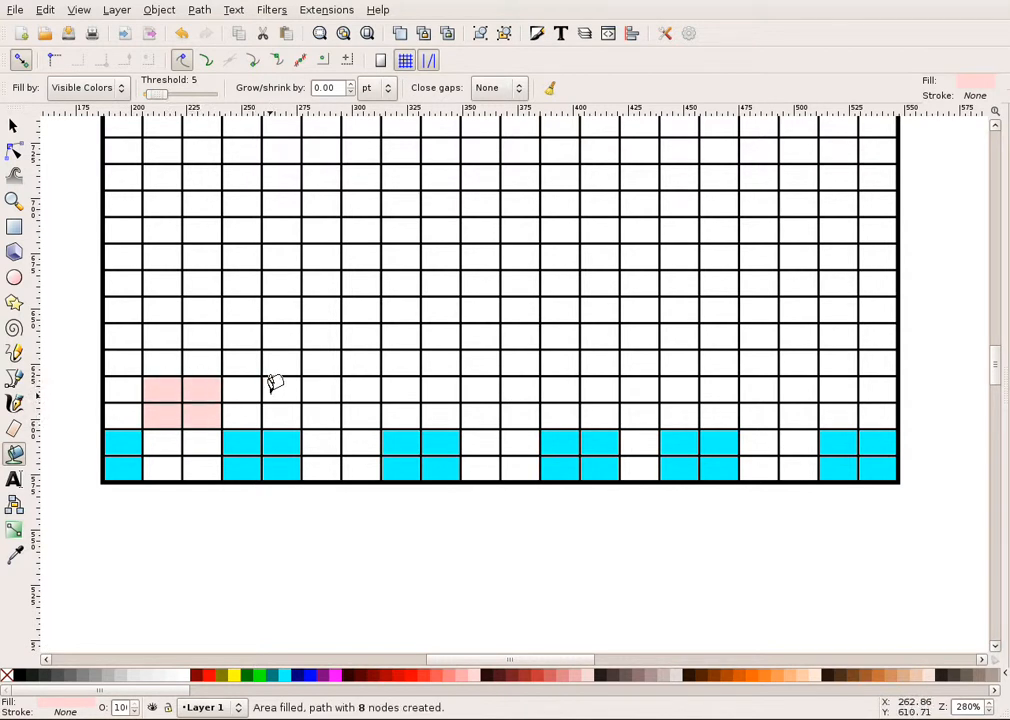
# Fill a second 2 × 2 pink block in the third and fourth rows up, two empty columns right of the first
pyautogui.click(320, 386)
pyautogui.click(321, 412)
pyautogui.click(362, 386)
pyautogui.click(364, 412)
pyautogui.click(450, 385)
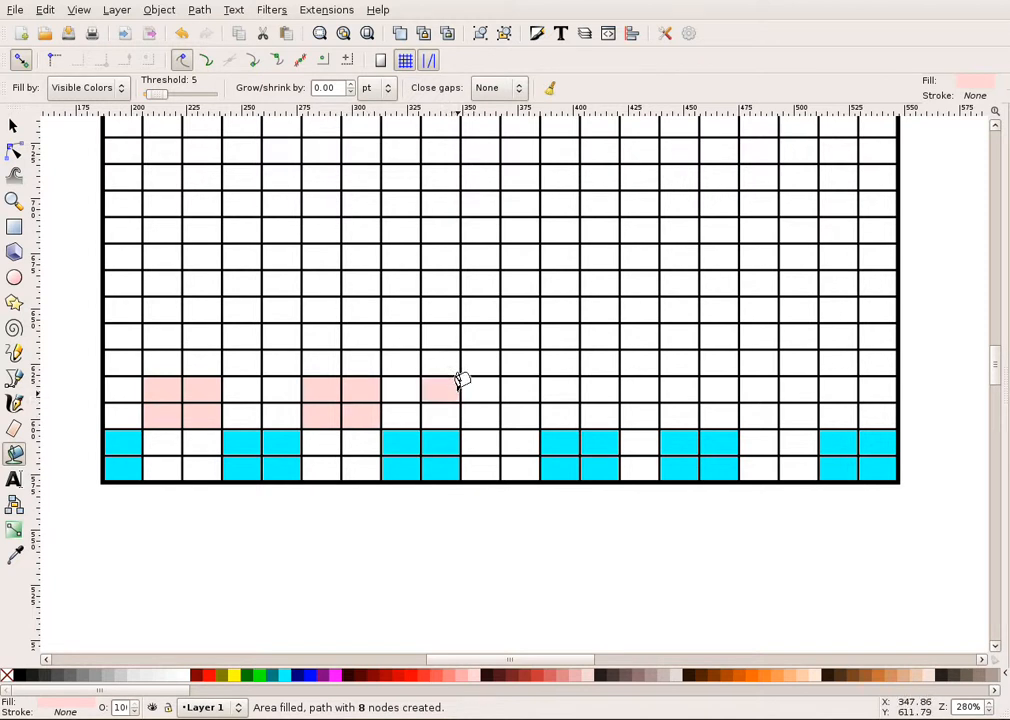
pyautogui.click(43, 10)
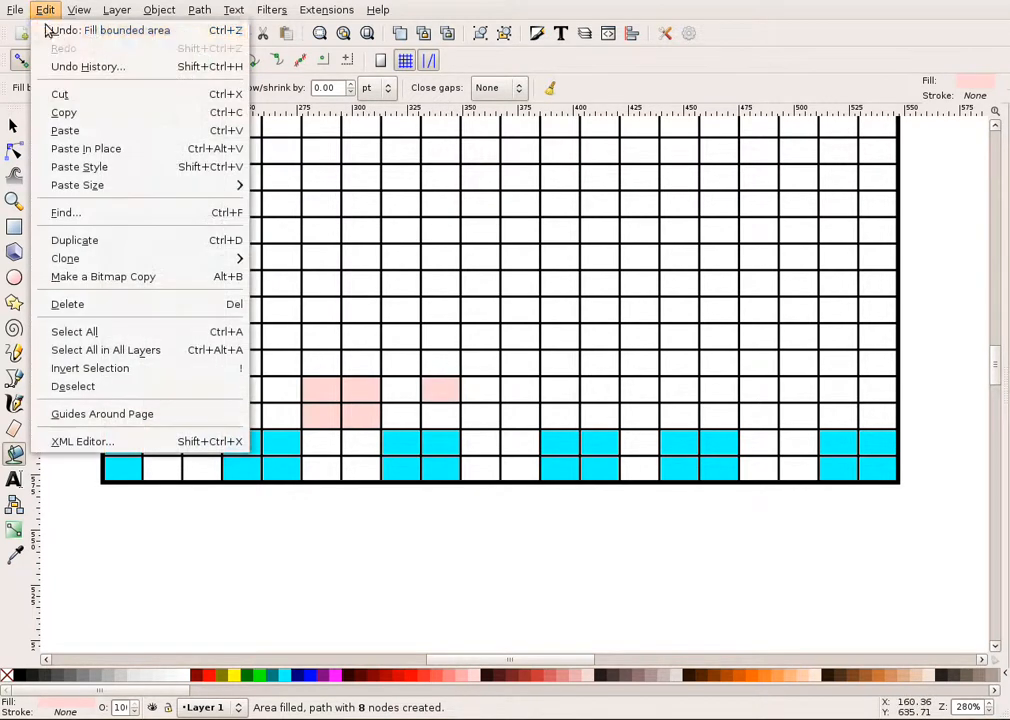
pyautogui.click(70, 29)
# Fill a third 2 × 2 pink block two columns right of the second, and two stacked pink cells above the single empty column
pyautogui.click(482, 397)
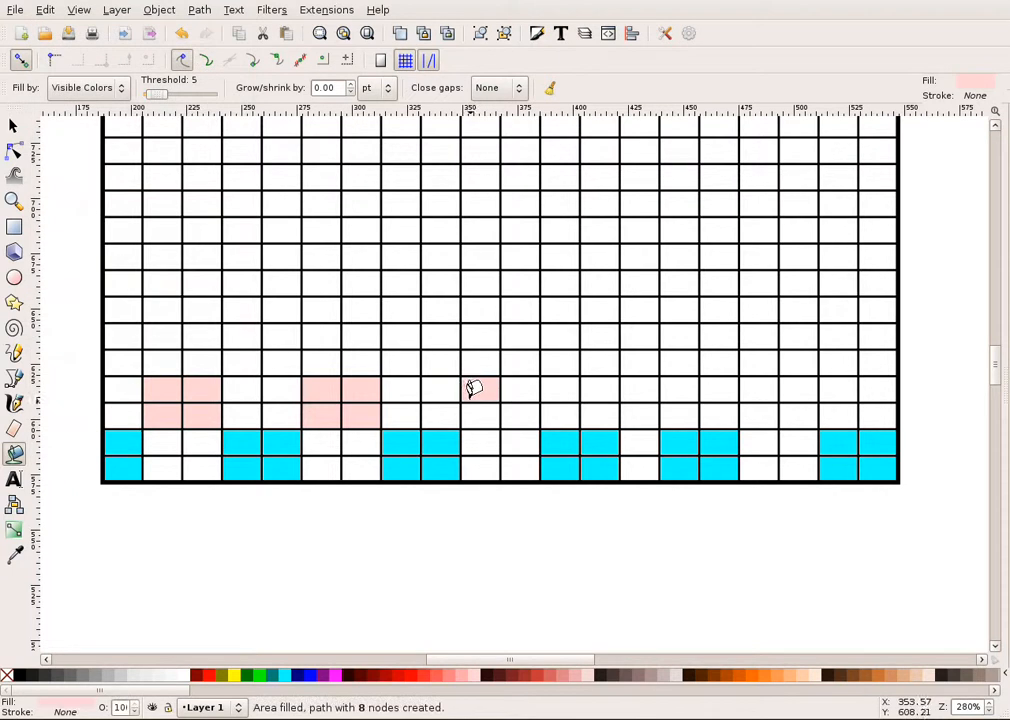
pyautogui.click(480, 413)
pyautogui.click(526, 393)
pyautogui.click(520, 412)
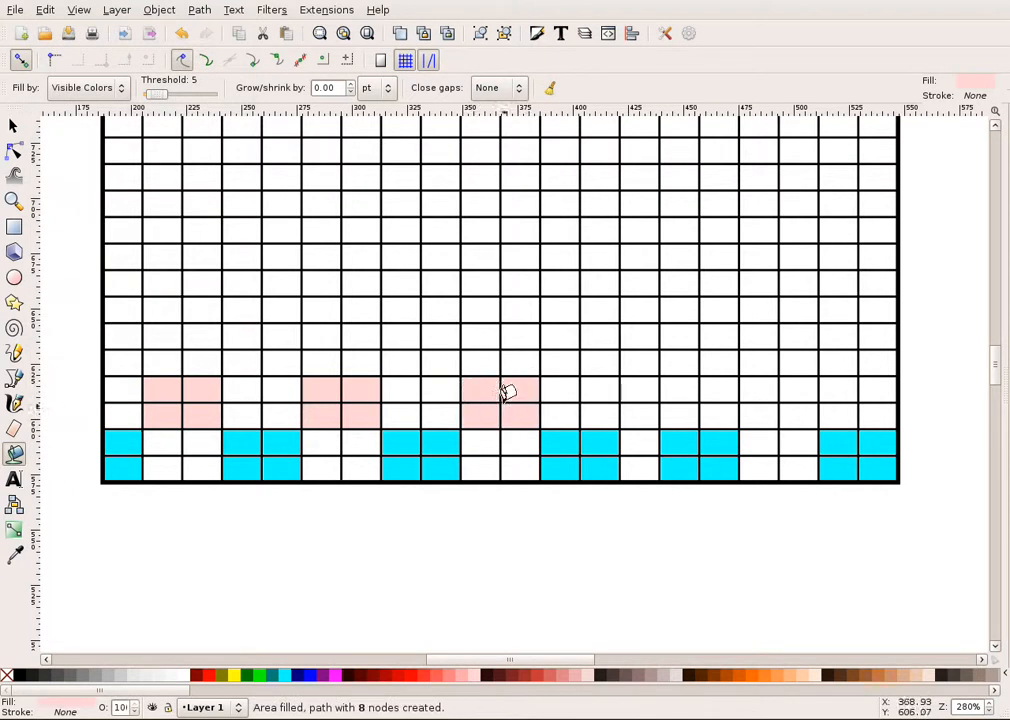
pyautogui.click(642, 391)
pyautogui.click(640, 413)
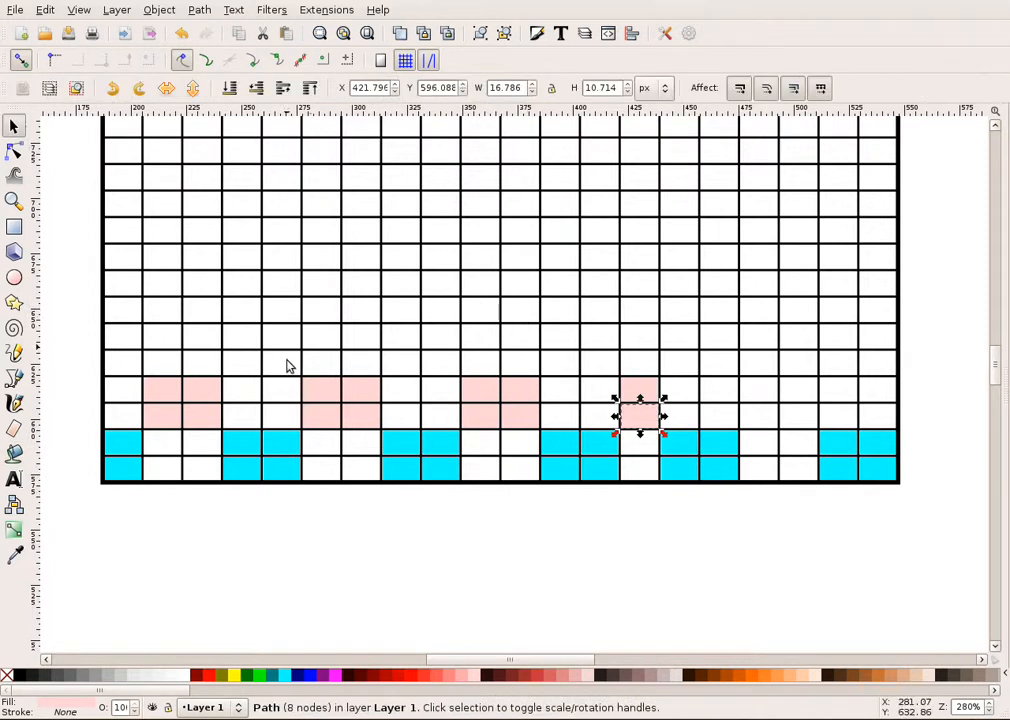
# Delete all the cyan and pink cell fills, leaving only the black grid
pyautogui.click(440, 595)
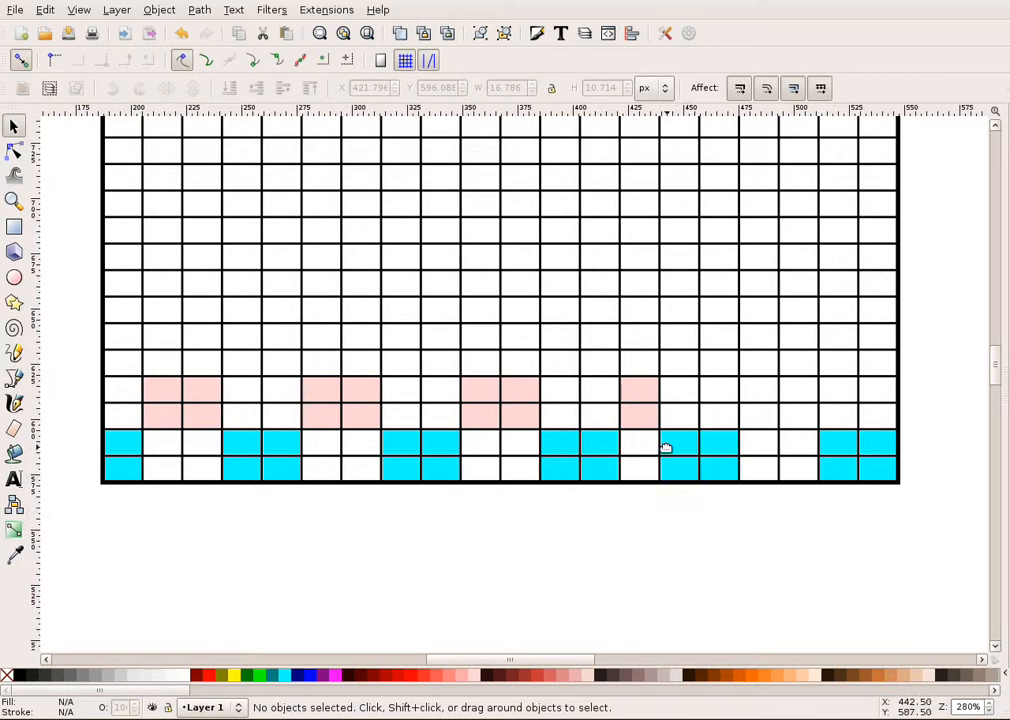
pyautogui.click(632, 391)
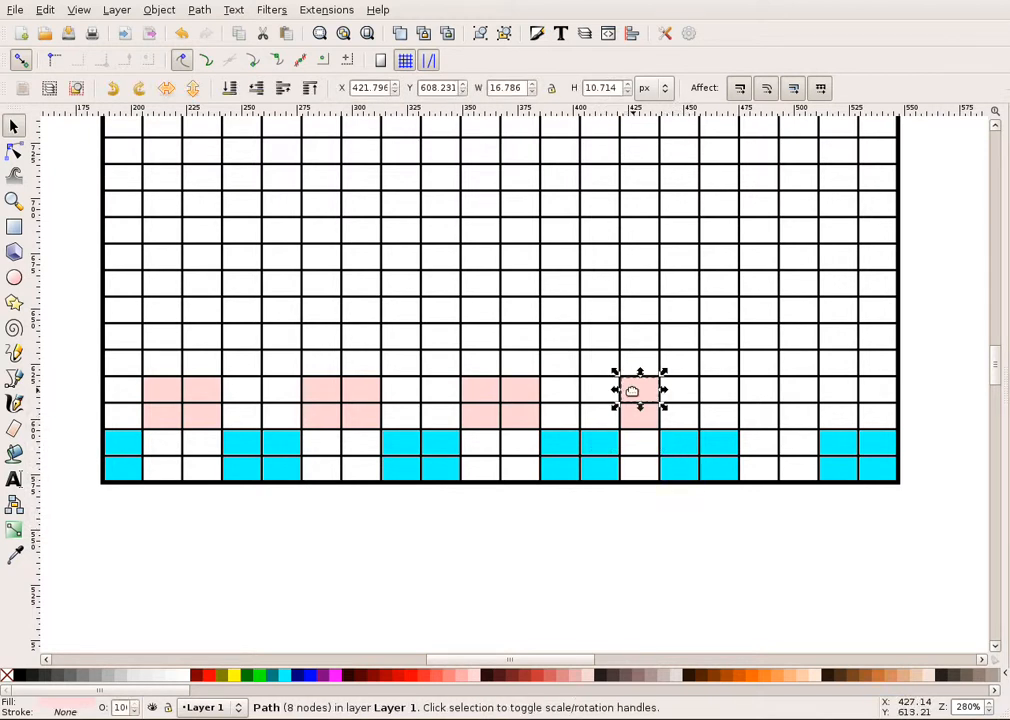
pyautogui.press('Delete')
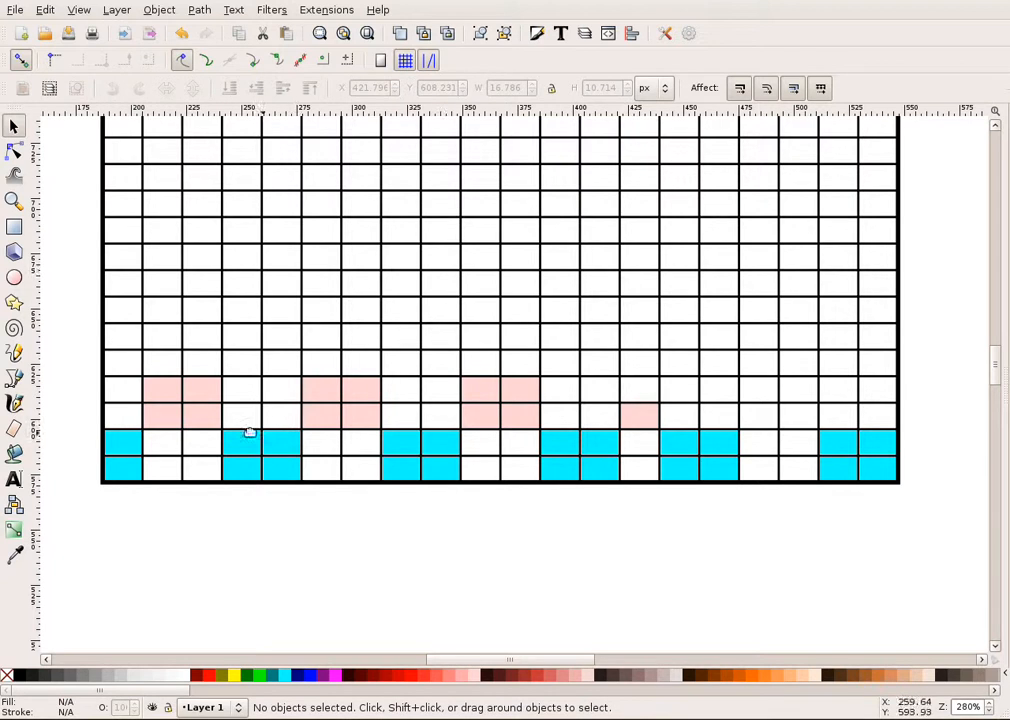
pyautogui.moveTo(51, 354); pyautogui.dragTo(665, 519)
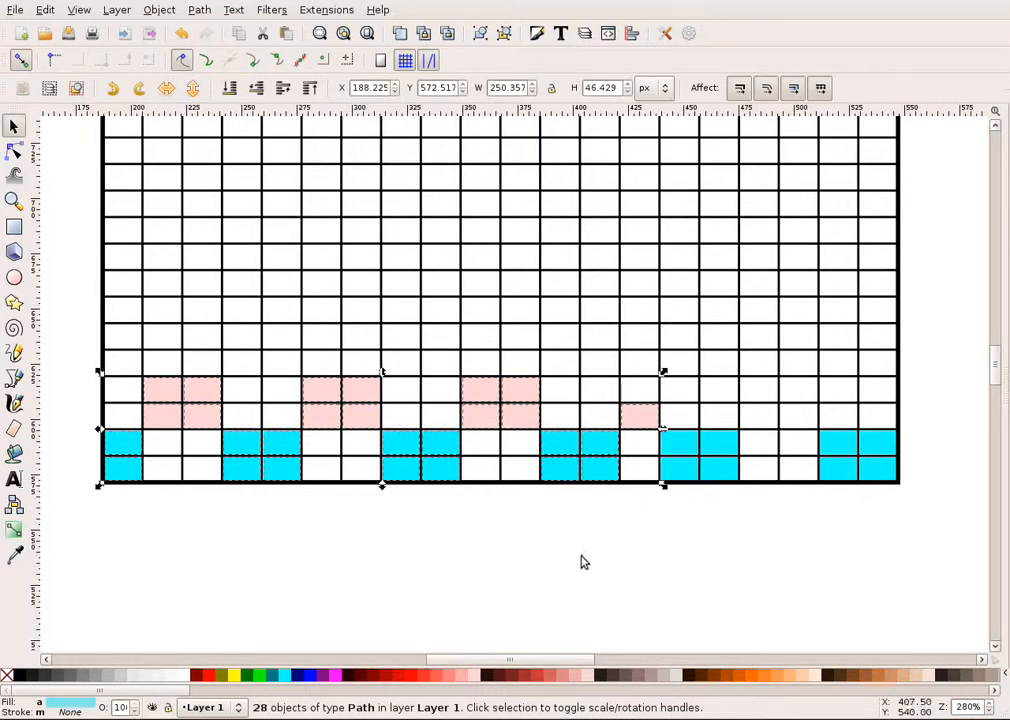
pyautogui.press('Delete')
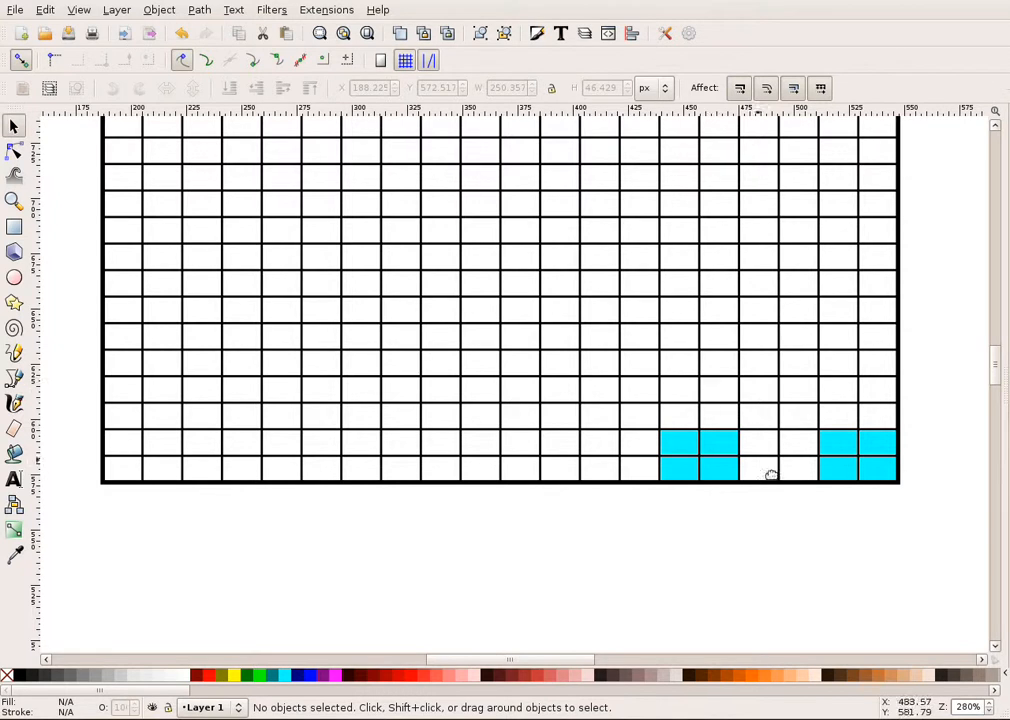
pyautogui.moveTo(966, 572); pyautogui.dragTo(575, 342)
pyautogui.press('Delete')
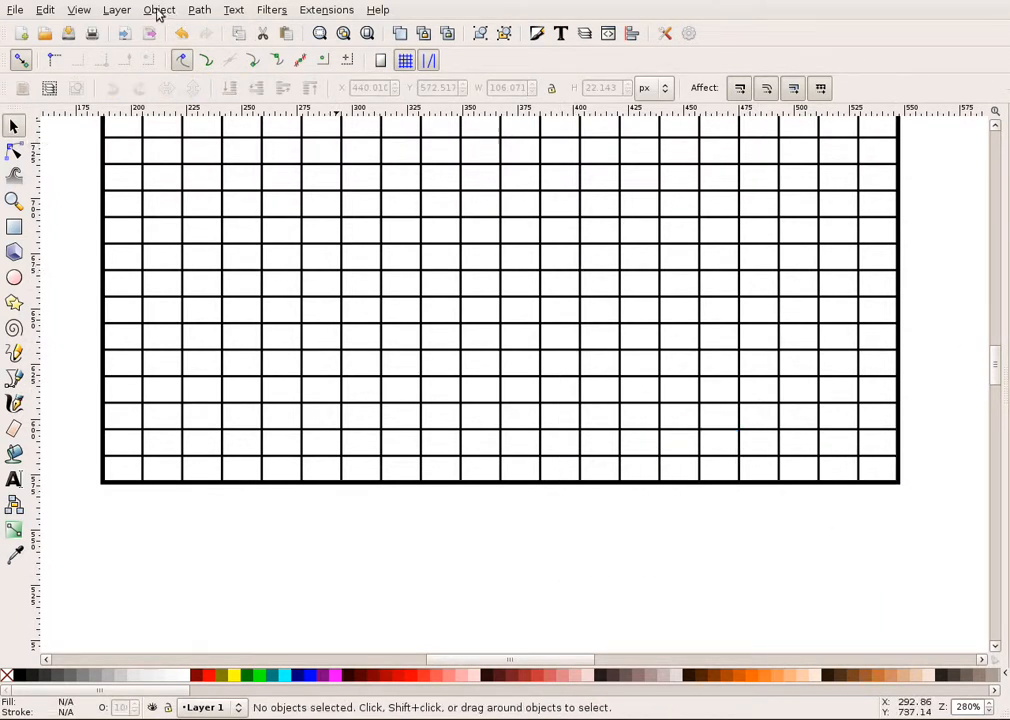
# Add a layer named "color" above the current layer
pyautogui.click(120, 12)
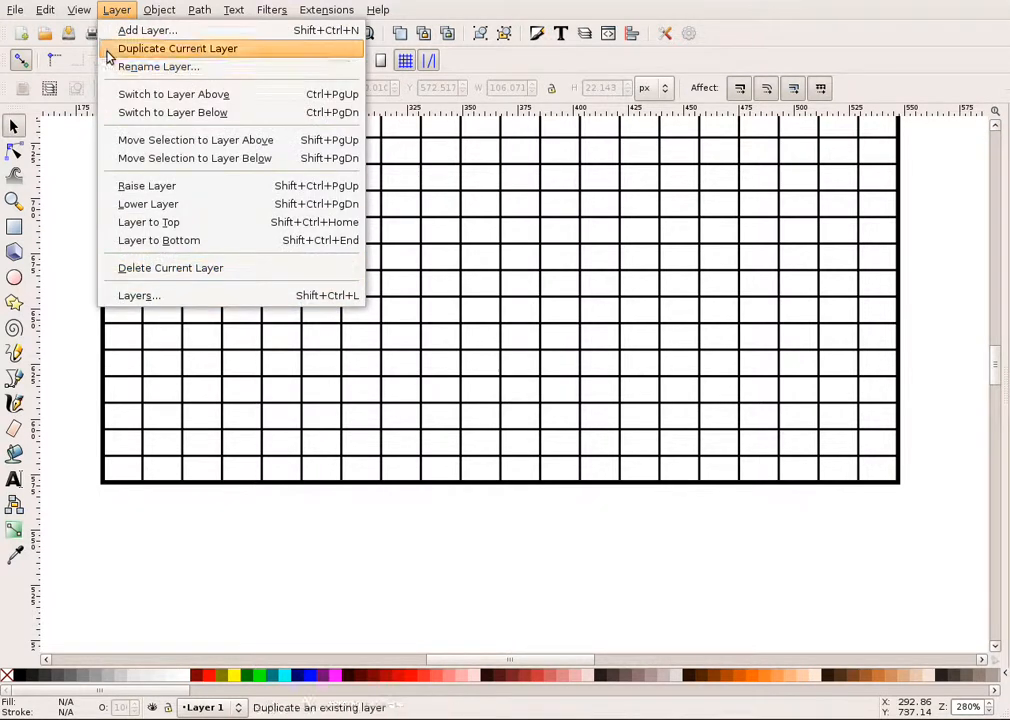
pyautogui.click(112, 32)
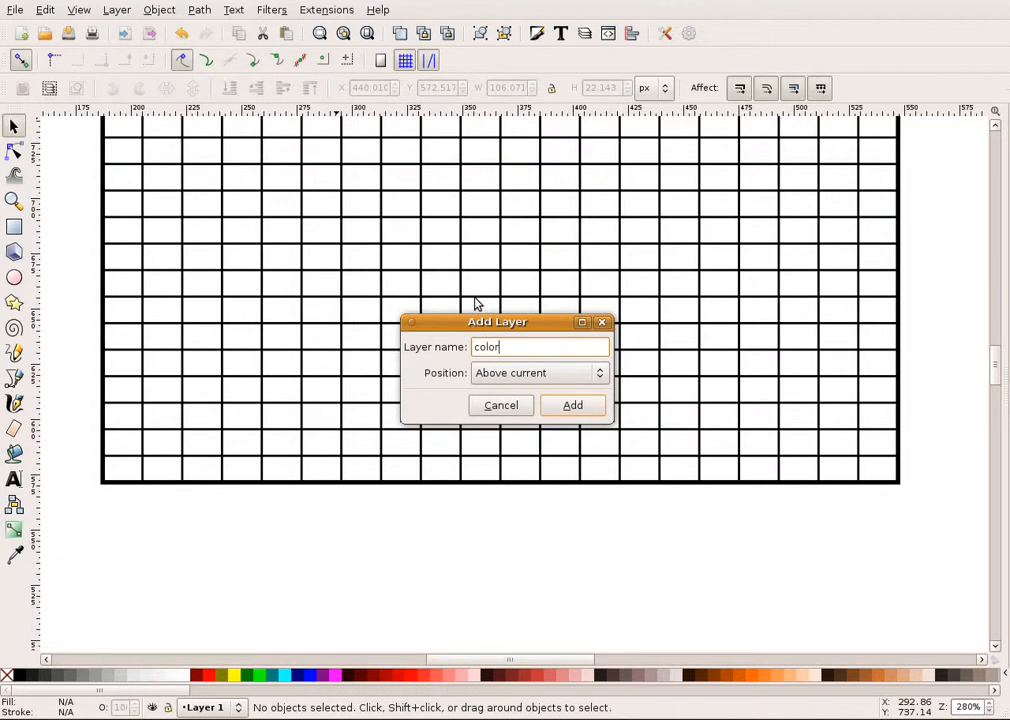
pyautogui.click(576, 406)
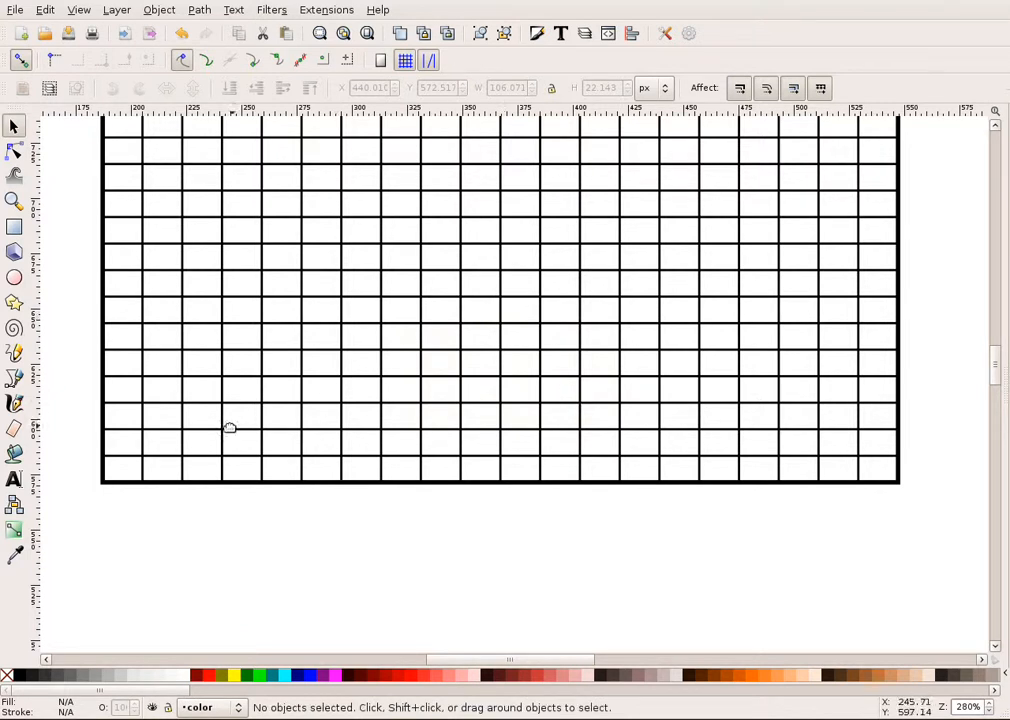
# Use the bucket fill with cyan to colour a 2 × 2 block in the grid's lower-right corner on the color layer
pyautogui.click(15, 453)
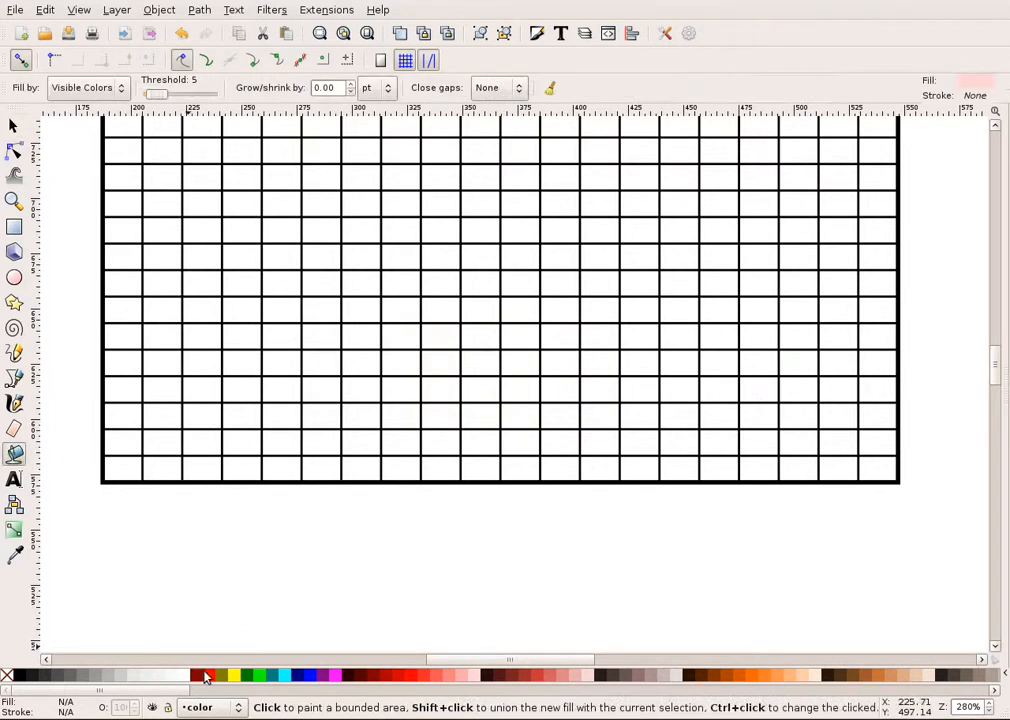
pyautogui.click(286, 675)
pyautogui.click(885, 462)
pyautogui.click(841, 466)
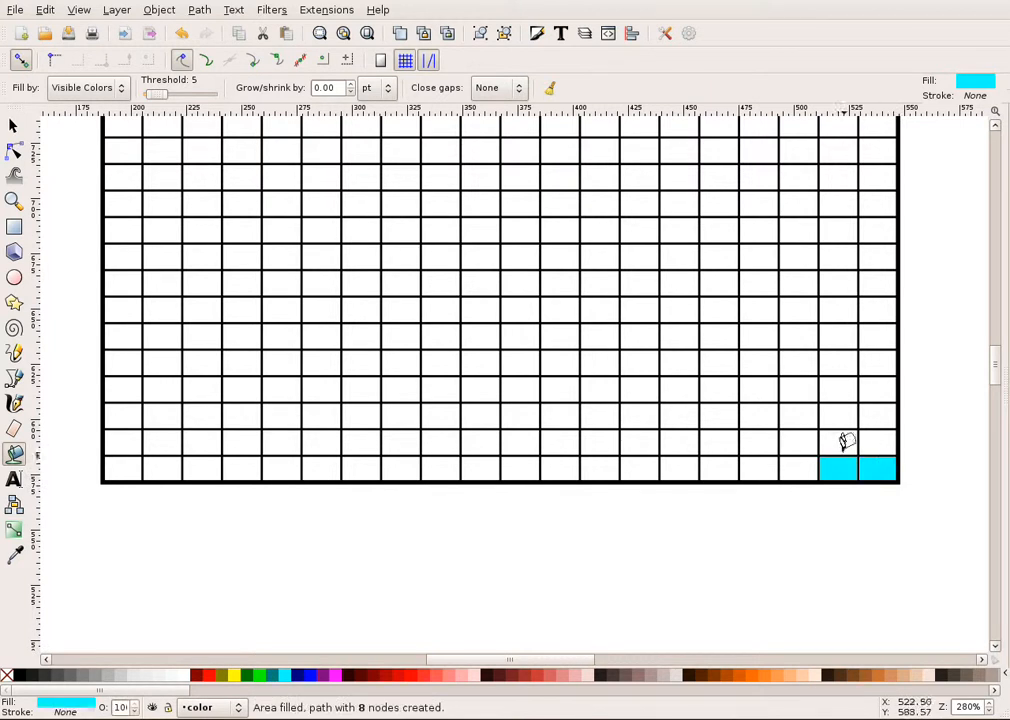
pyautogui.click(845, 438)
pyautogui.click(880, 438)
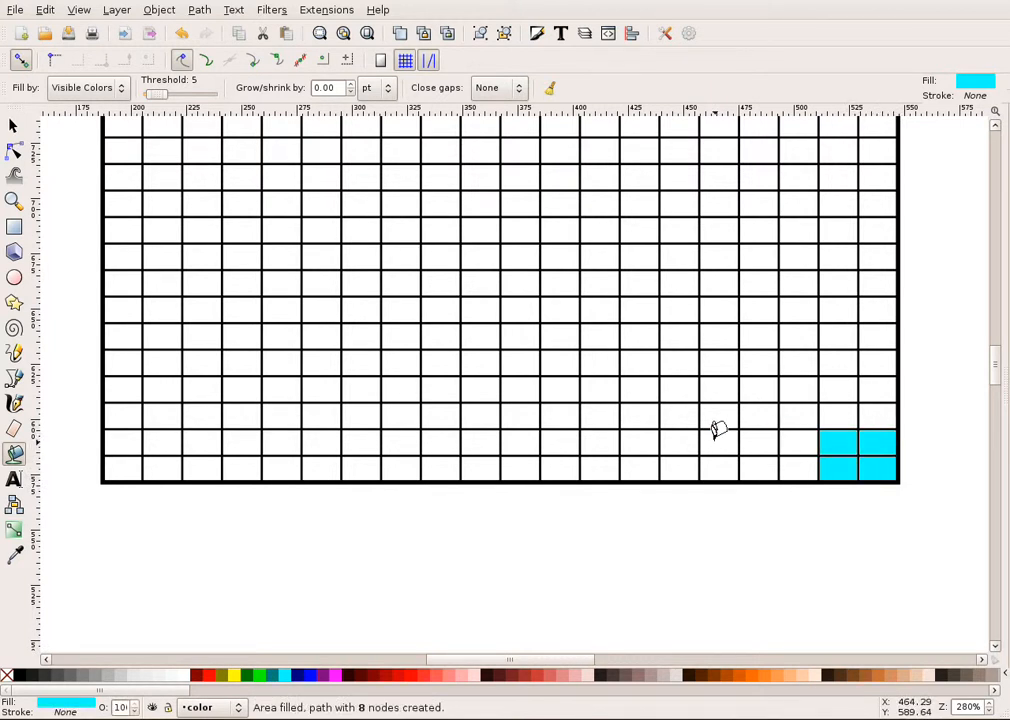
# Fill a second 2 × 2 cyan block in the bottom two rows, leaving two empty columns left of the corner block
pyautogui.click(714, 440)
pyautogui.click(683, 442)
pyautogui.click(681, 466)
pyautogui.click(719, 466)
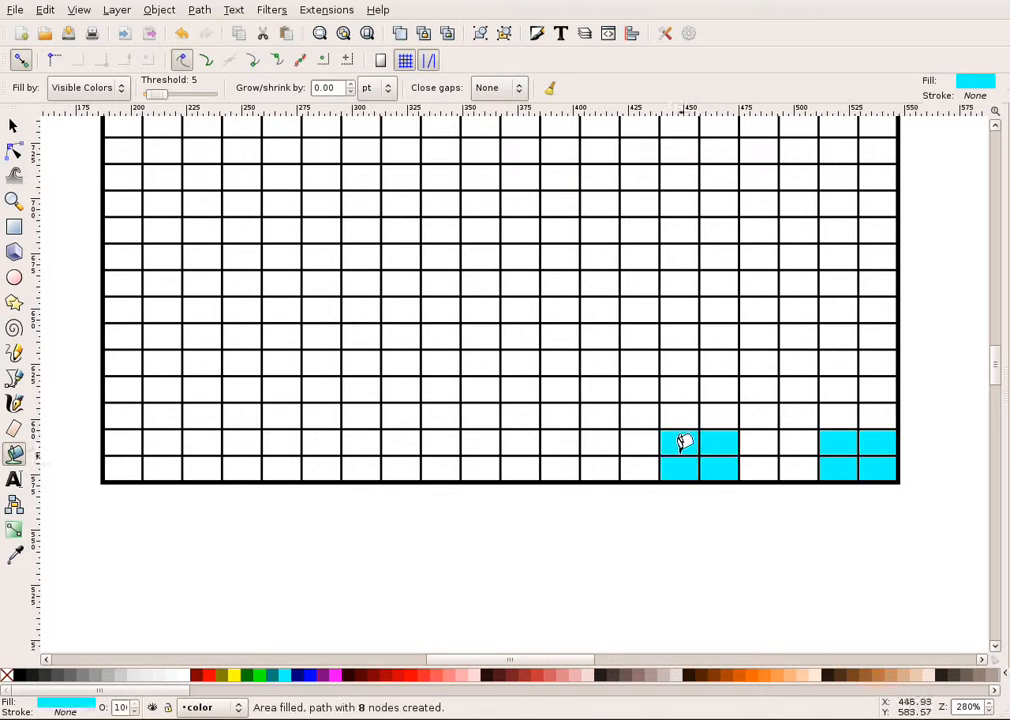
# Fill a third 2 × 2 cyan block in the bottom two rows, leaving three columns empty on neither side but two left of the second block
pyautogui.click(543, 437)
pyautogui.click(518, 442)
pyautogui.click(546, 462)
pyautogui.click(520, 466)
# Fill a fourth 2 × 2 cyan block in the bottom two rows, leaving two empty columns left of the third block
pyautogui.click(396, 432)
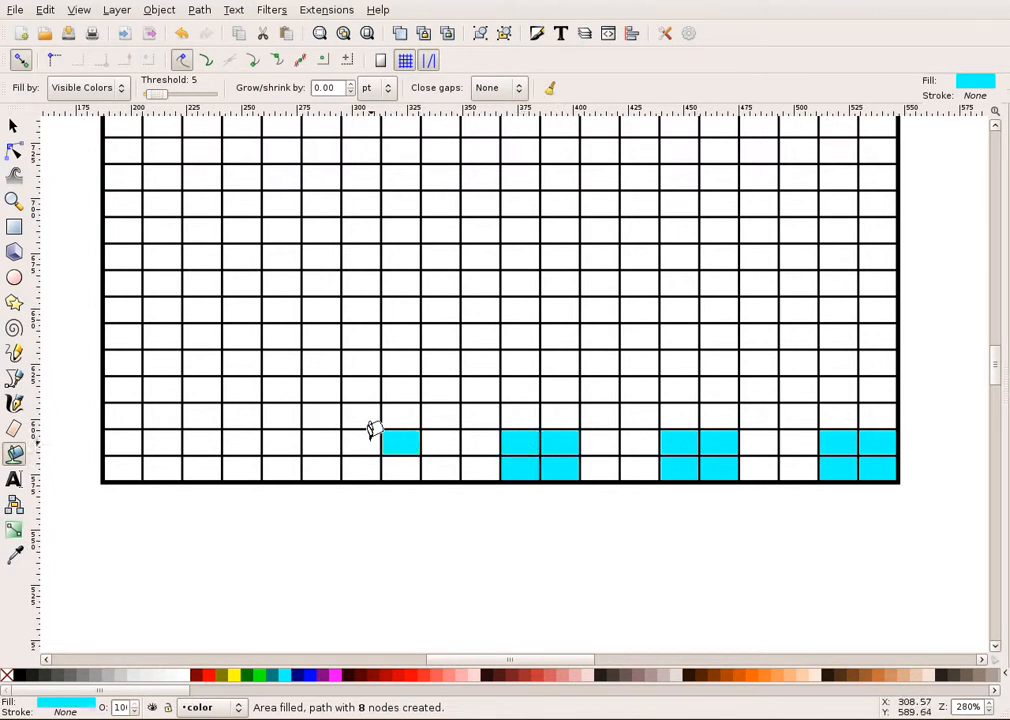
pyautogui.click(365, 437)
pyautogui.click(367, 460)
pyautogui.click(402, 460)
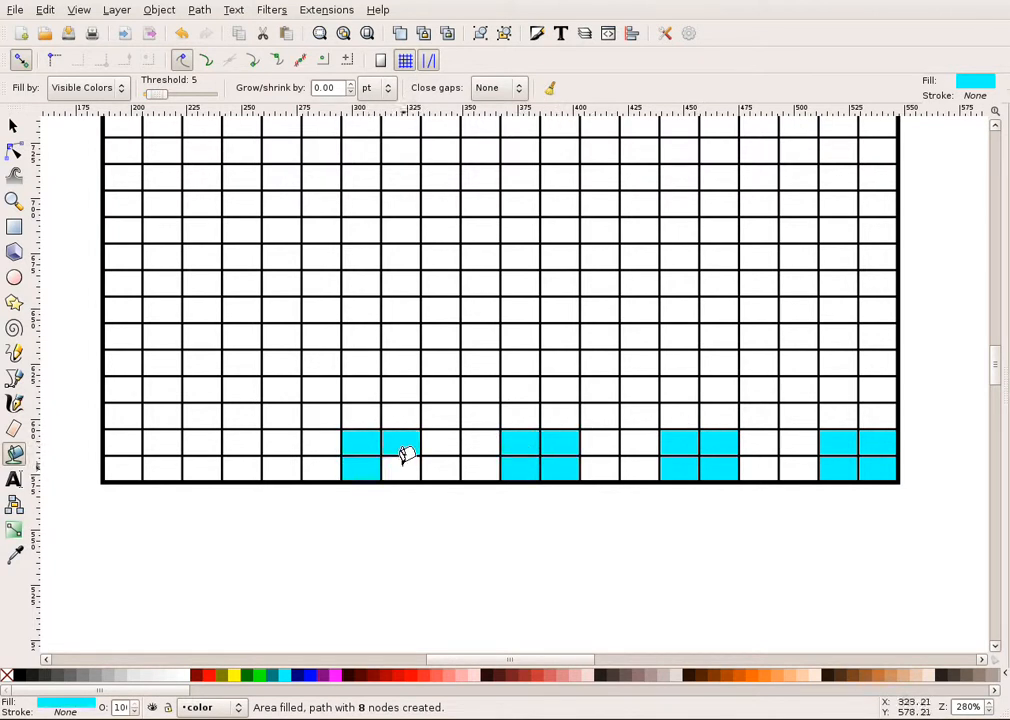
# Fill a fifth 2 × 2 cyan block in the bottom two rows, leaving two empty columns left of the fourth block
pyautogui.click(232, 434)
pyautogui.click(198, 445)
pyautogui.click(200, 466)
pyautogui.click(230, 472)
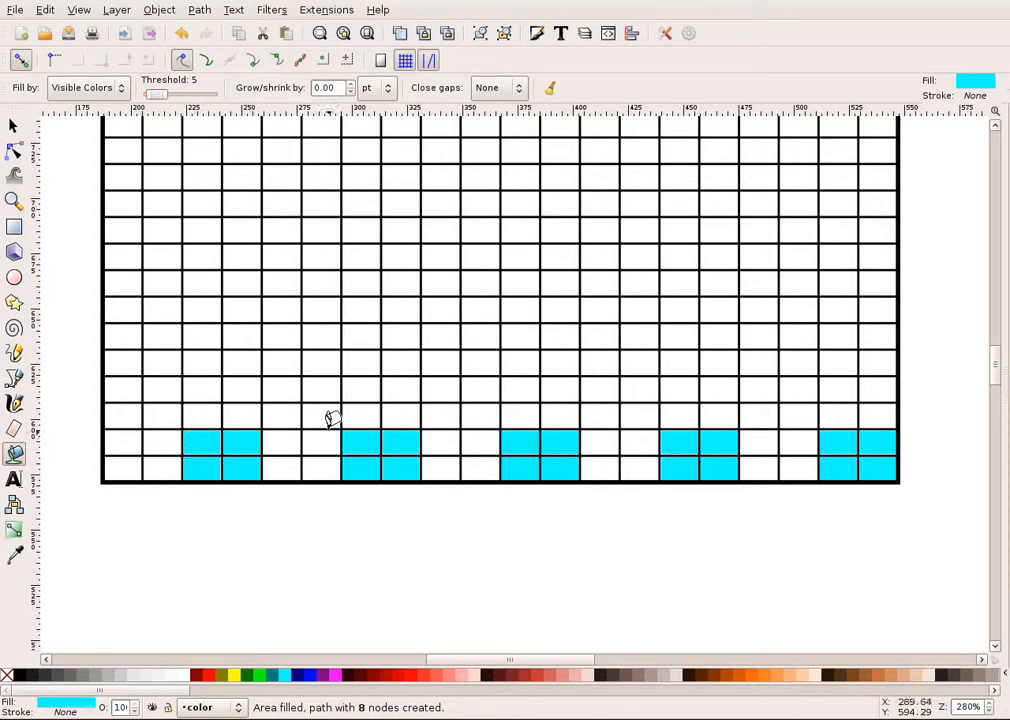
# Fill a 2 × 2 block in pink #F4D7D7 in the first two columns, in the third and fourth rows from the bottom
pyautogui.click(126, 413)
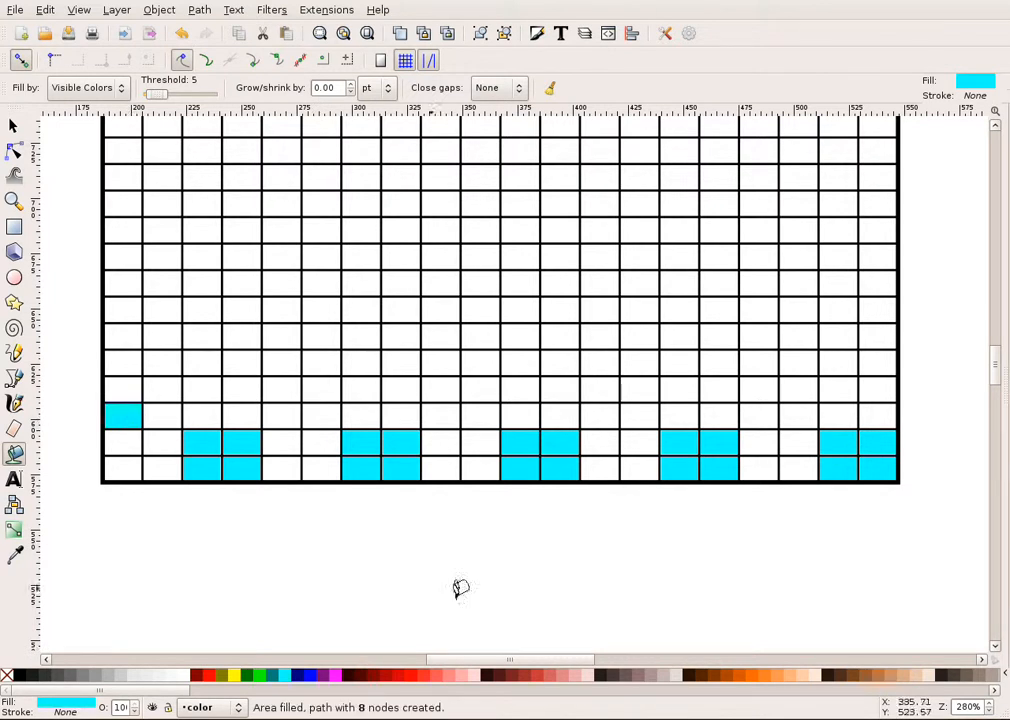
pyautogui.click(590, 676)
pyautogui.click(128, 390)
pyautogui.click(160, 390)
pyautogui.click(160, 415)
# Fill a second 2 × 2 pink block in the same two rows, leaving two empty columns right of the first pink block
pyautogui.click(280, 390)
pyautogui.click(280, 415)
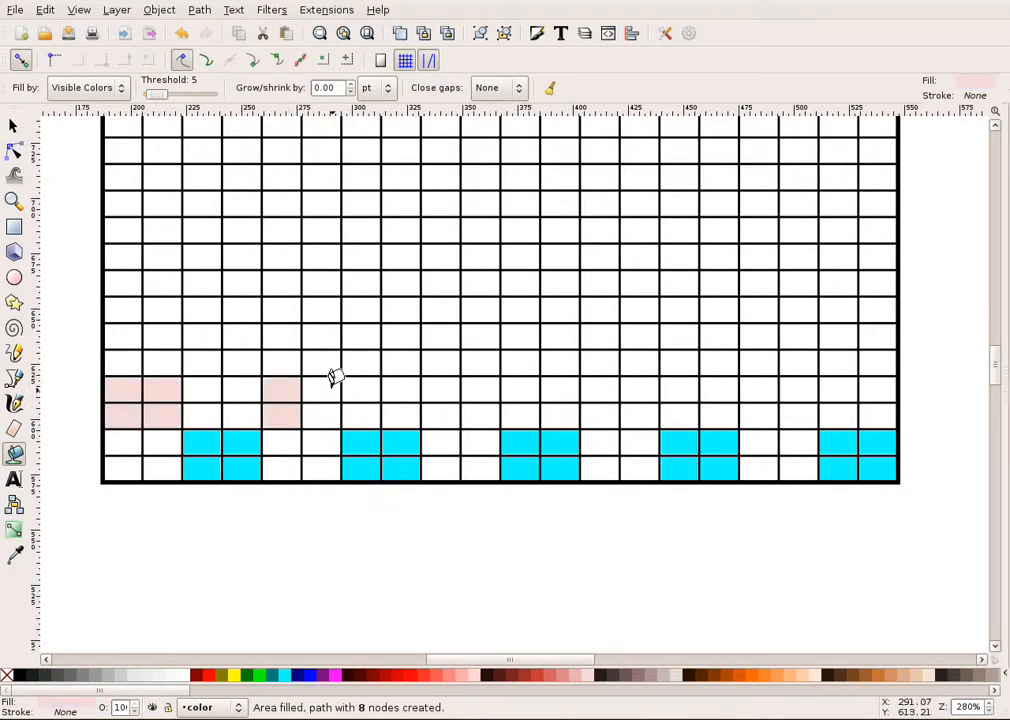
pyautogui.click(322, 390)
pyautogui.click(322, 415)
# Fill a third 2 × 2 pink block in the same two rows, leaving two empty columns right of the second pink block
pyautogui.click(445, 390)
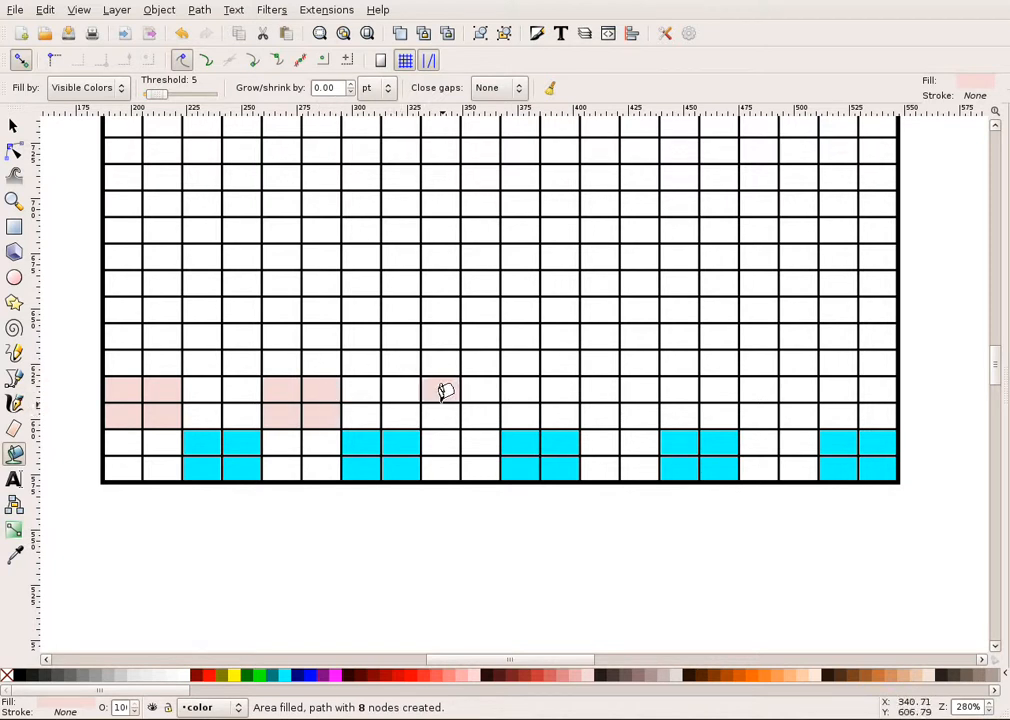
pyautogui.click(445, 415)
pyautogui.click(476, 390)
pyautogui.click(485, 418)
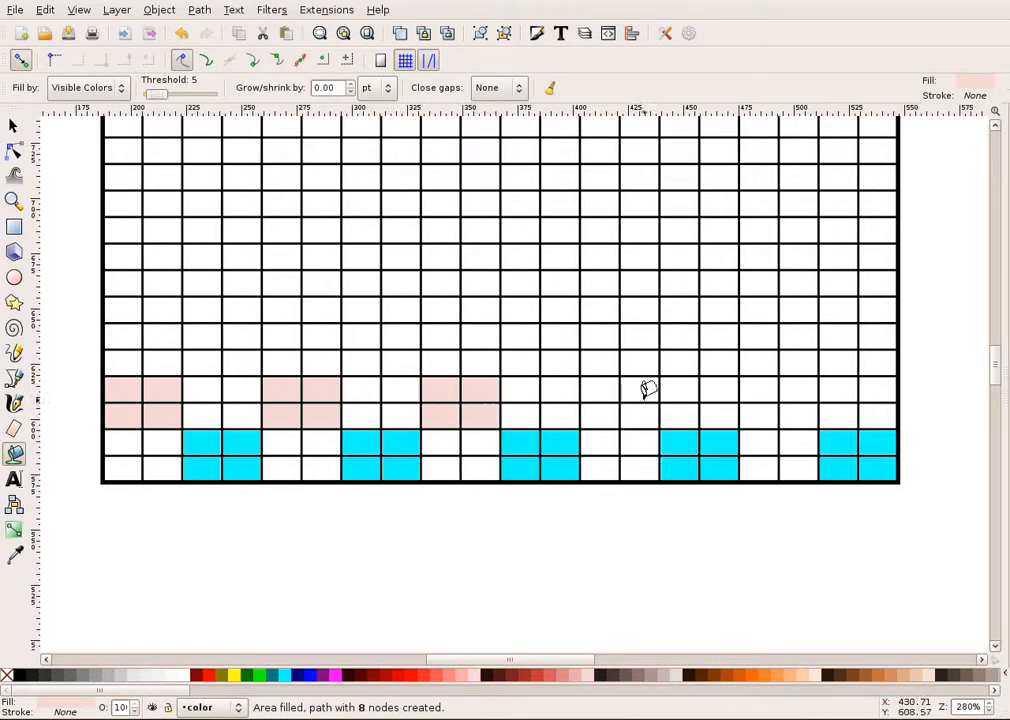
# Fill a fourth 2 × 2 pink block in the same two rows, leaving two empty columns right of the third pink block
pyautogui.click(608, 391)
pyautogui.click(605, 415)
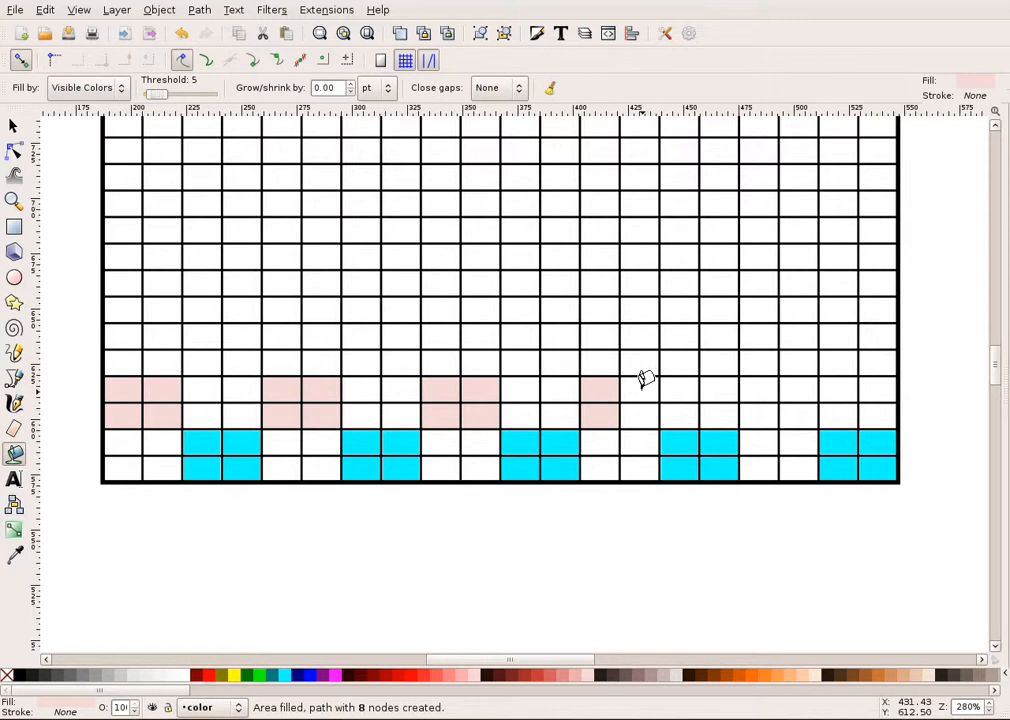
pyautogui.click(645, 388)
pyautogui.click(648, 412)
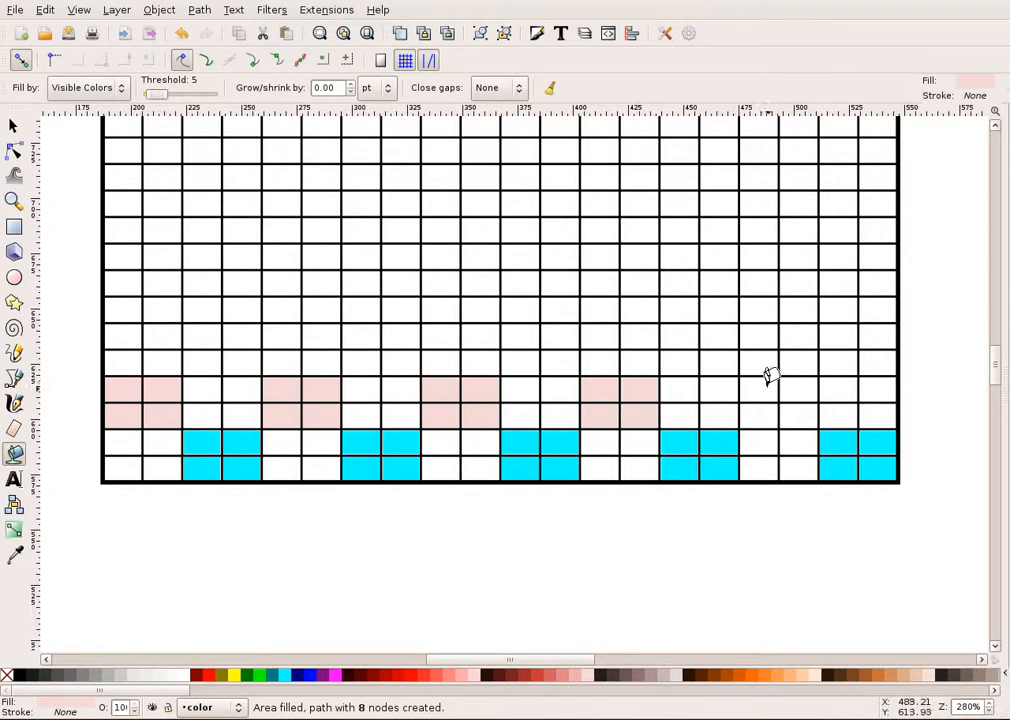
# Fill a fifth 2 × 2 pink block in the same two rows, leaving two empty columns right of the fourth pink block
pyautogui.click(766, 392)
pyautogui.click(771, 408)
pyautogui.click(805, 390)
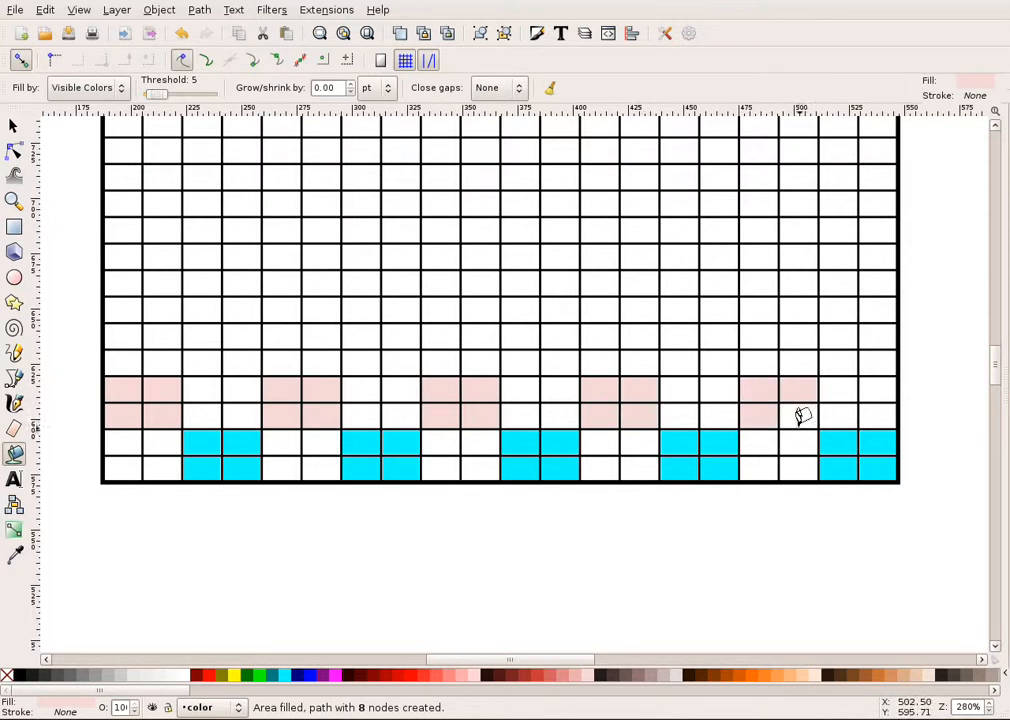
pyautogui.click(805, 414)
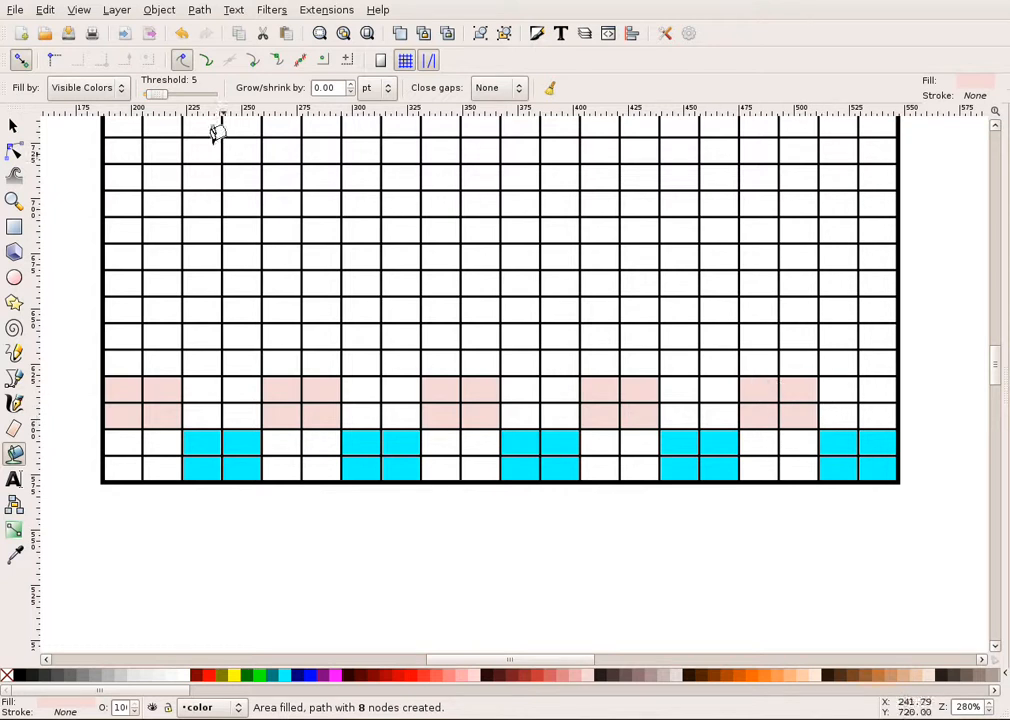
# Hide and show the color layer twice to check the grid with and without the fills, and close the layer list
pyautogui.click(117, 12)
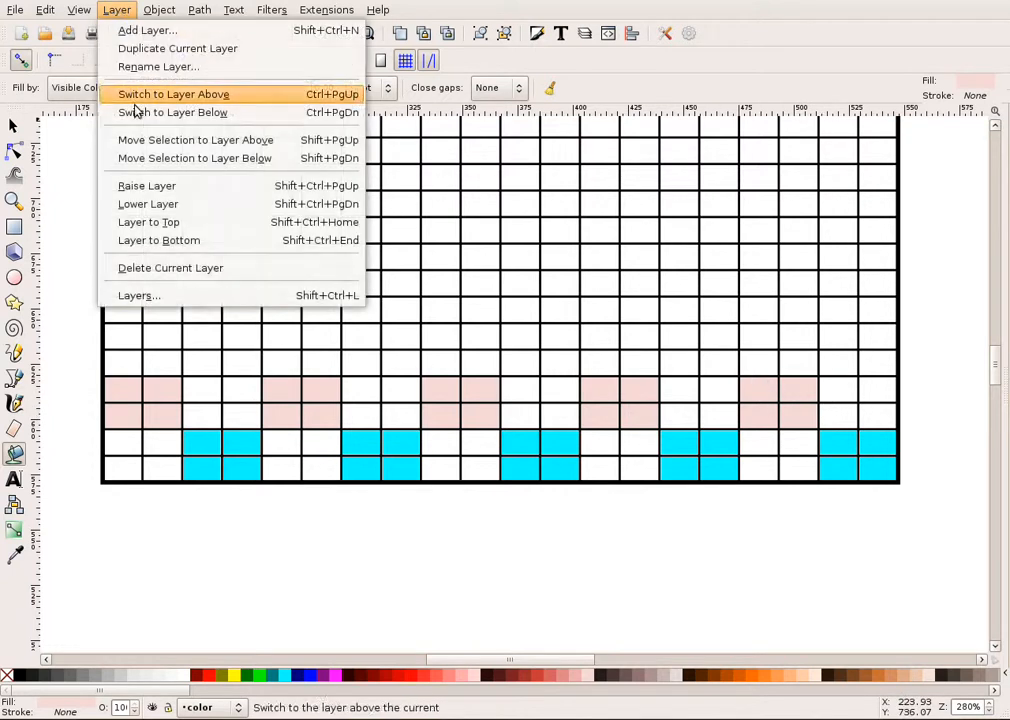
pyautogui.click(140, 288)
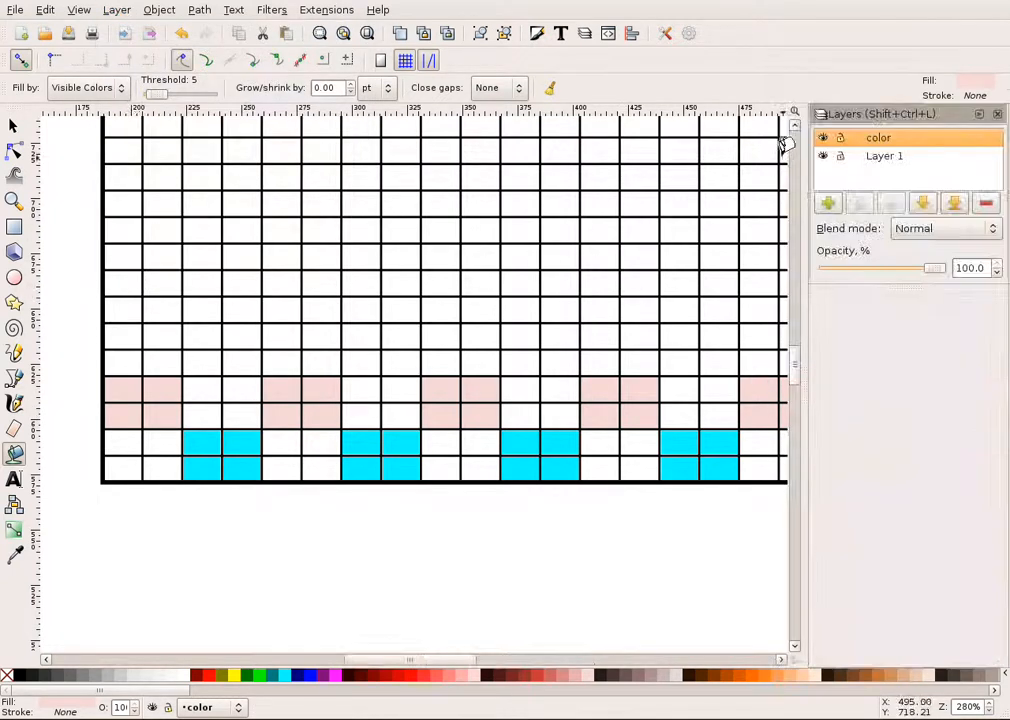
pyautogui.click(823, 138)
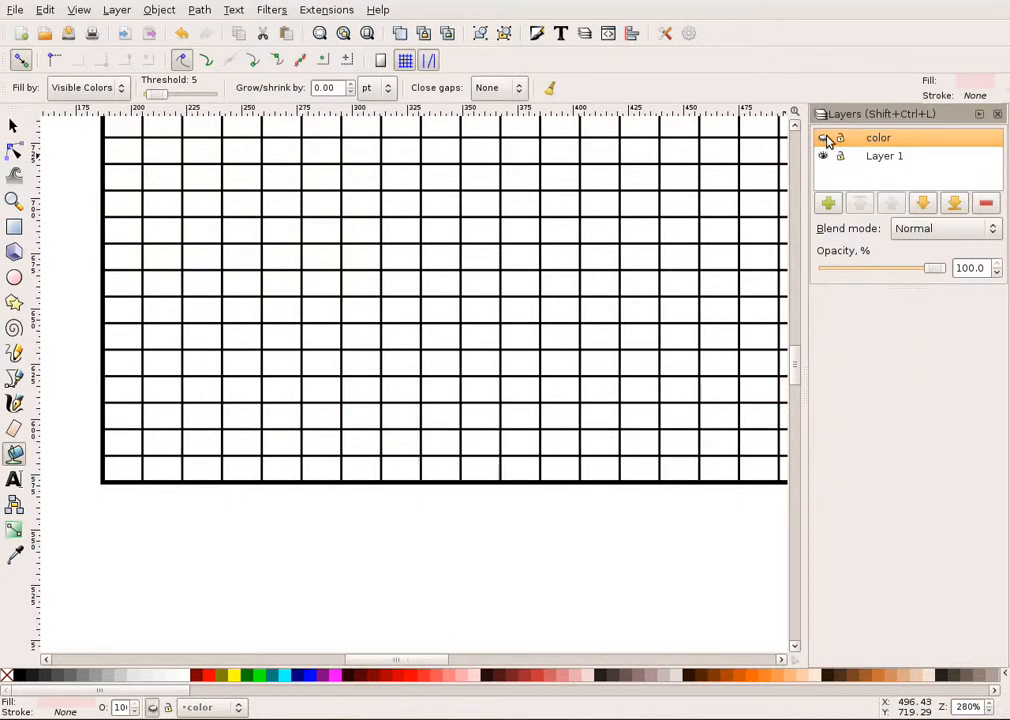
pyautogui.click(823, 138)
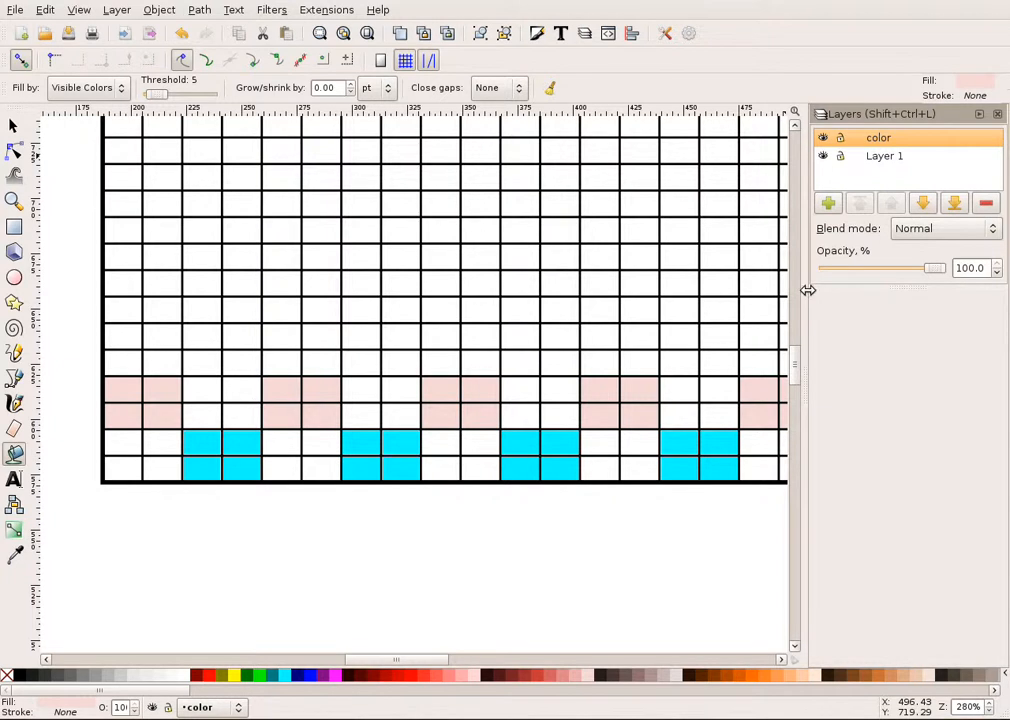
pyautogui.click(823, 138)
pyautogui.click(823, 138)
pyautogui.click(998, 114)
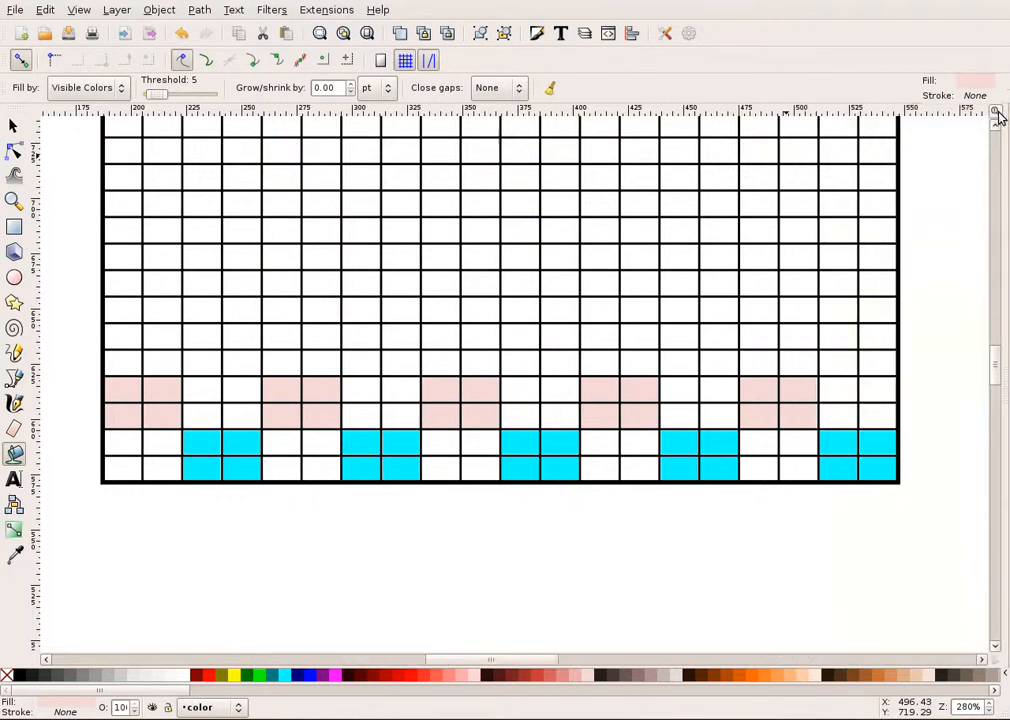
pyautogui.scroll(2, 970, 263)
pyautogui.scroll(-3, 897, 246)
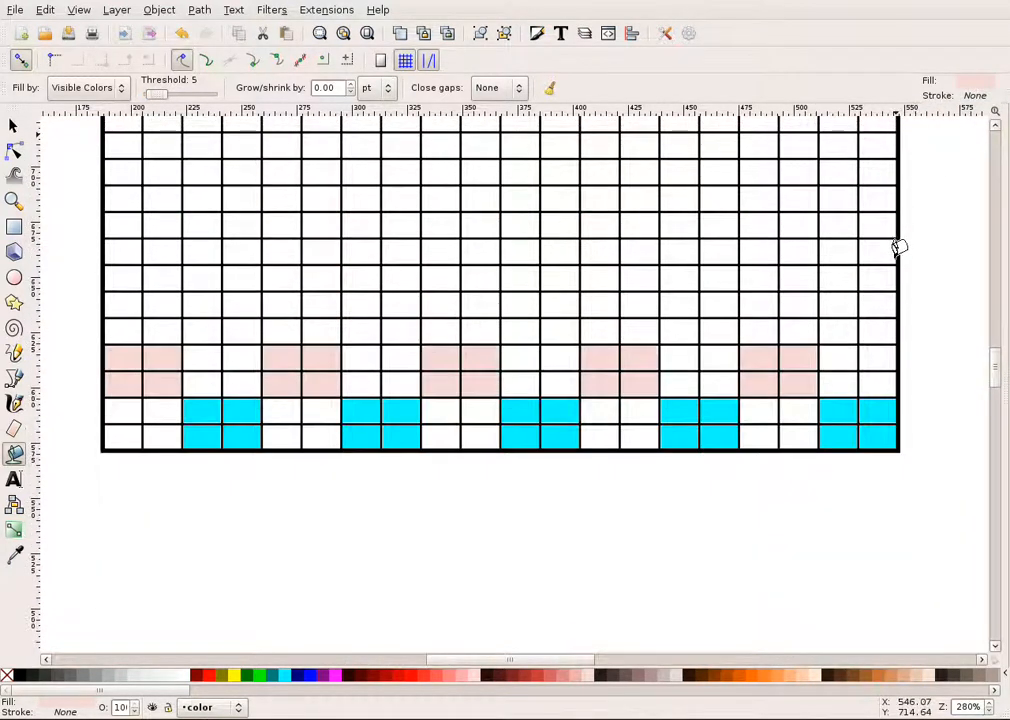
pyautogui.scroll(5, 897, 246)
pyautogui.scroll(-4, 897, 246)
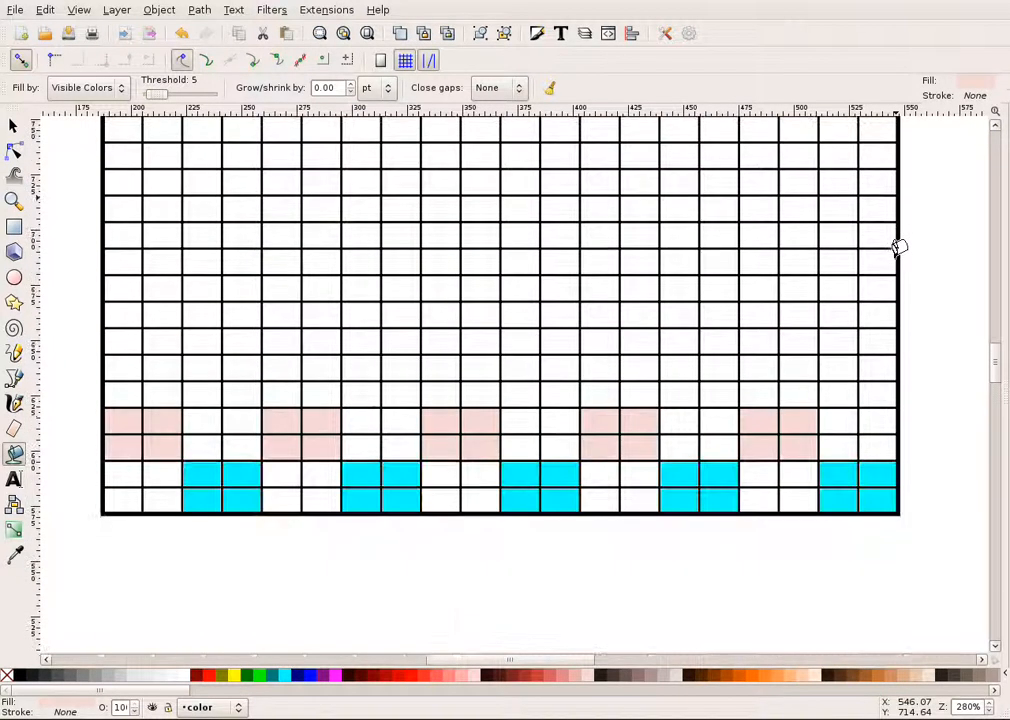